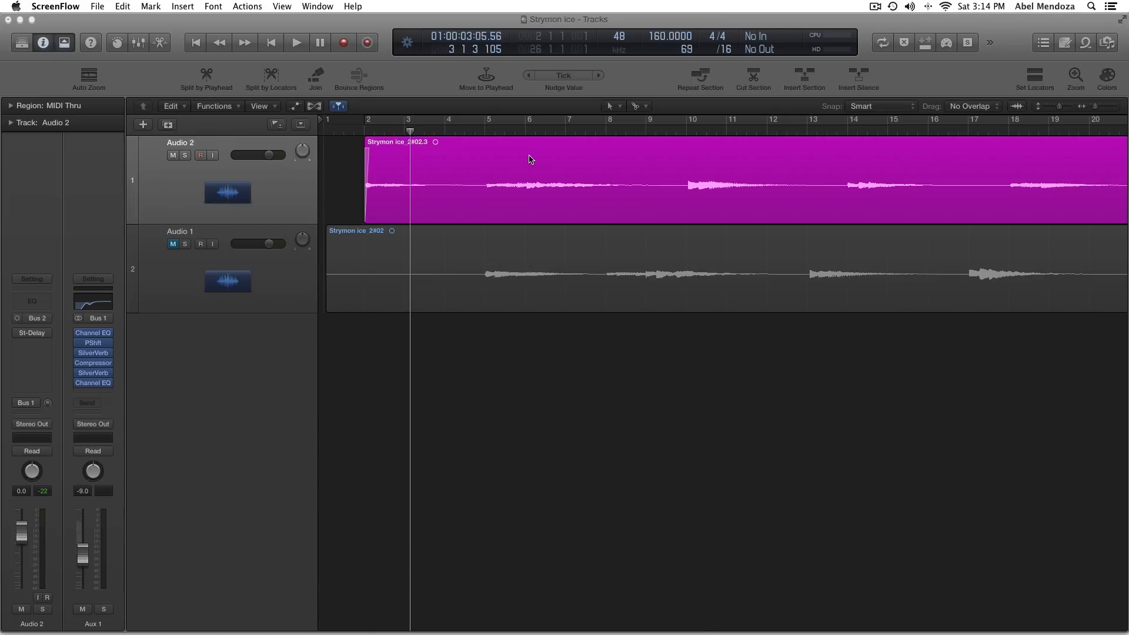
# Play the dry Audio 2 region from bar 2, stop playback, and return the playhead to bar 2
pyautogui.click(360, 133)
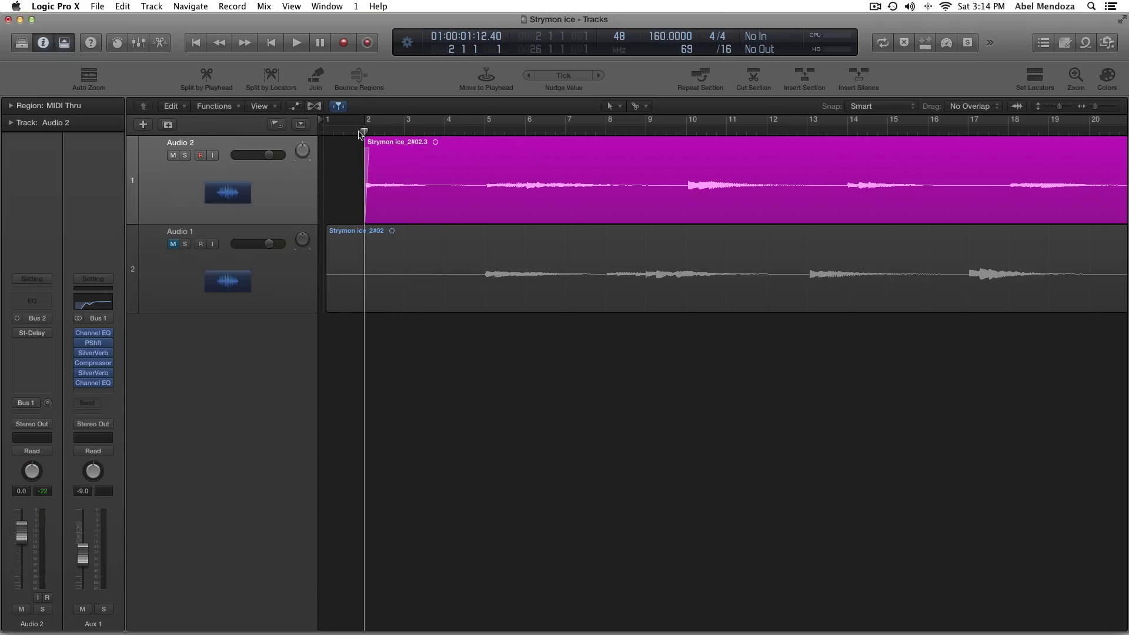
pyautogui.press('space')
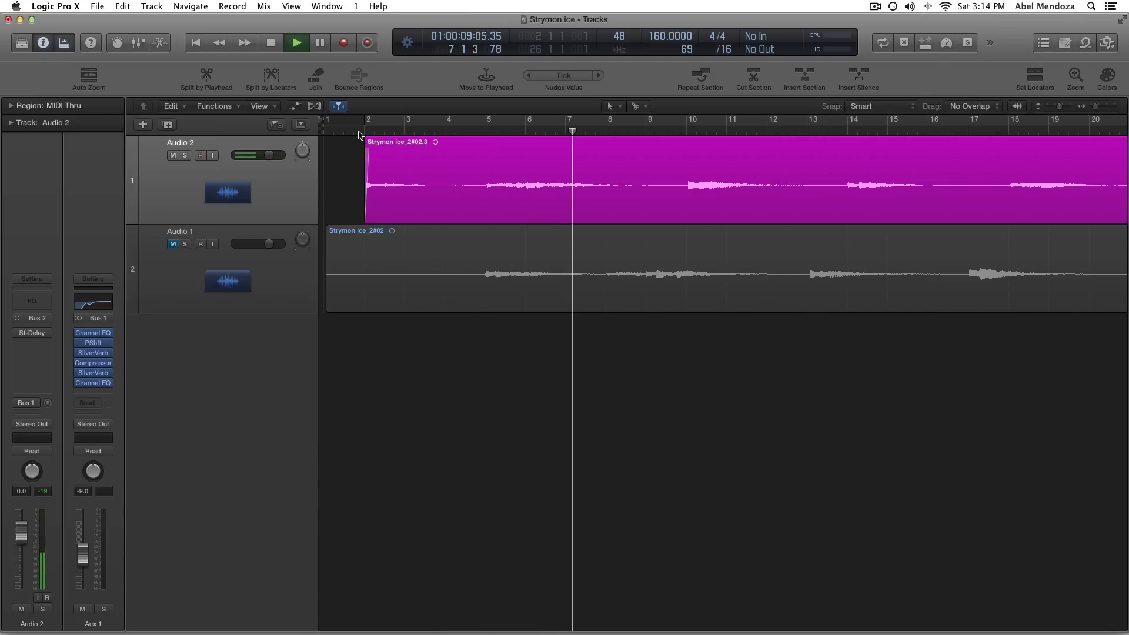
pyautogui.press('space')
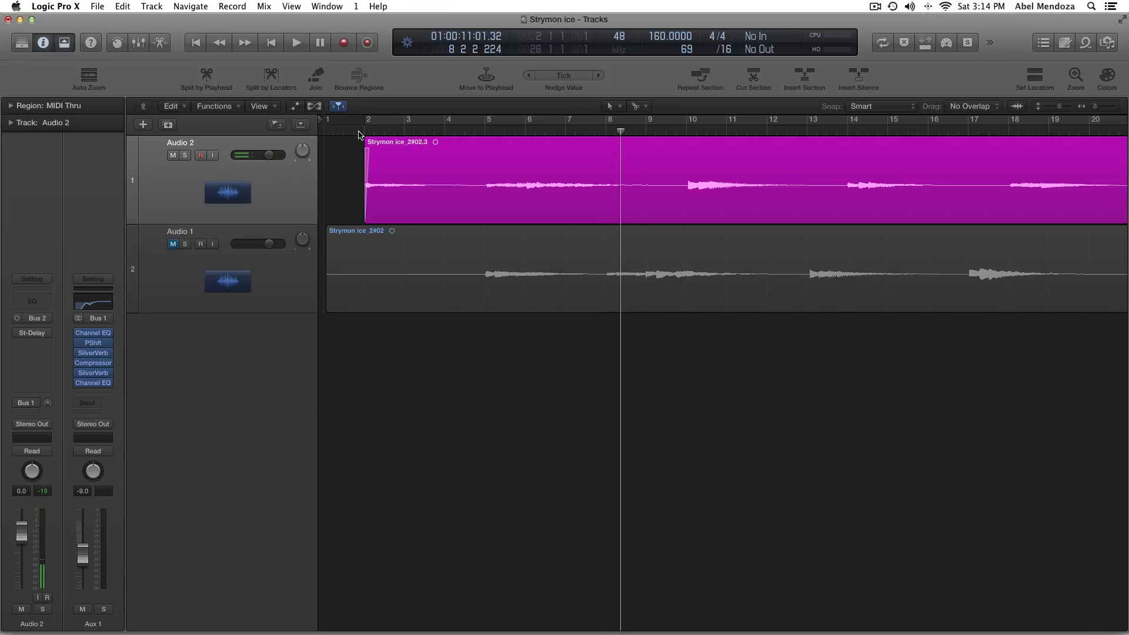
pyautogui.click(358, 133)
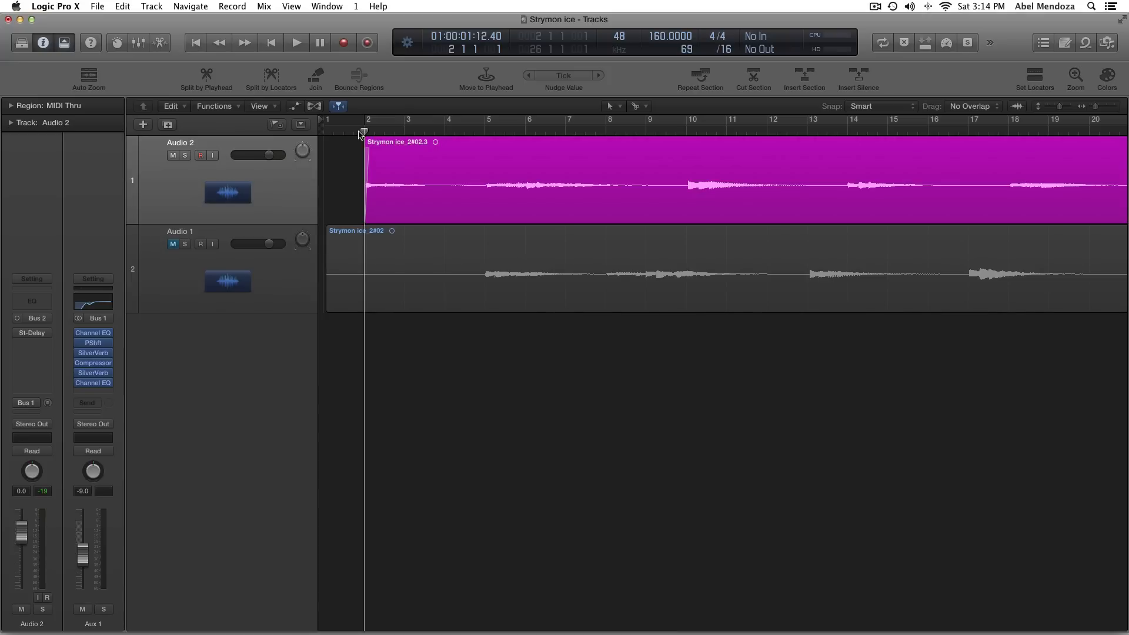
# Enable the Stereo Delay on Audio 2 and play the region from just before bar 2 with the delay's settings open
pyautogui.click(260, 179)
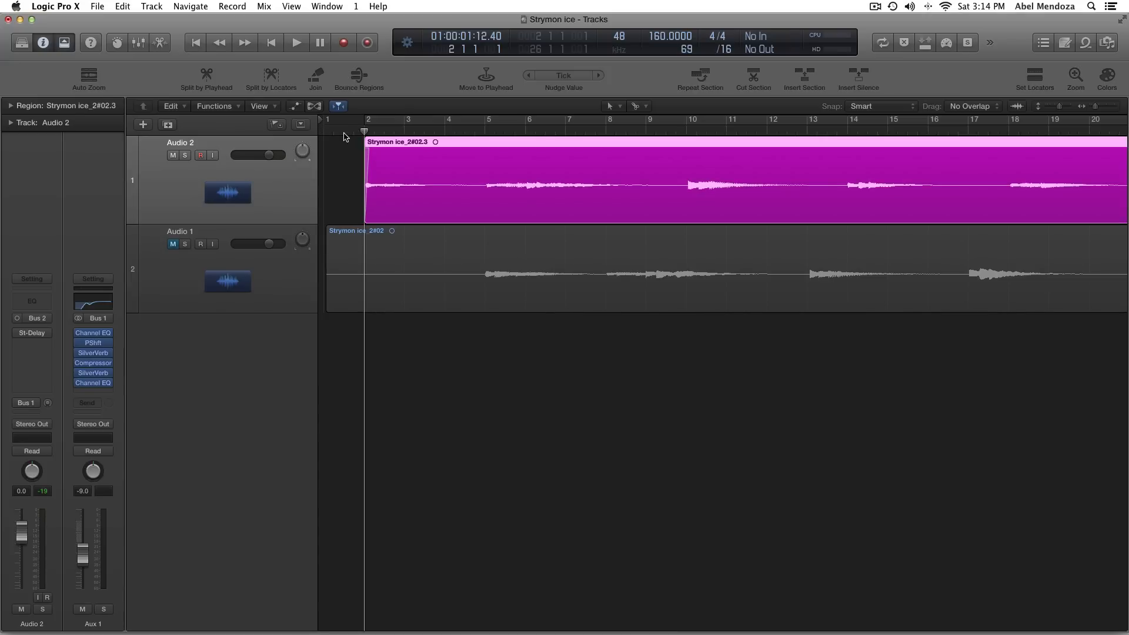
pyautogui.moveTo(21, 335)
pyautogui.click(353, 131)
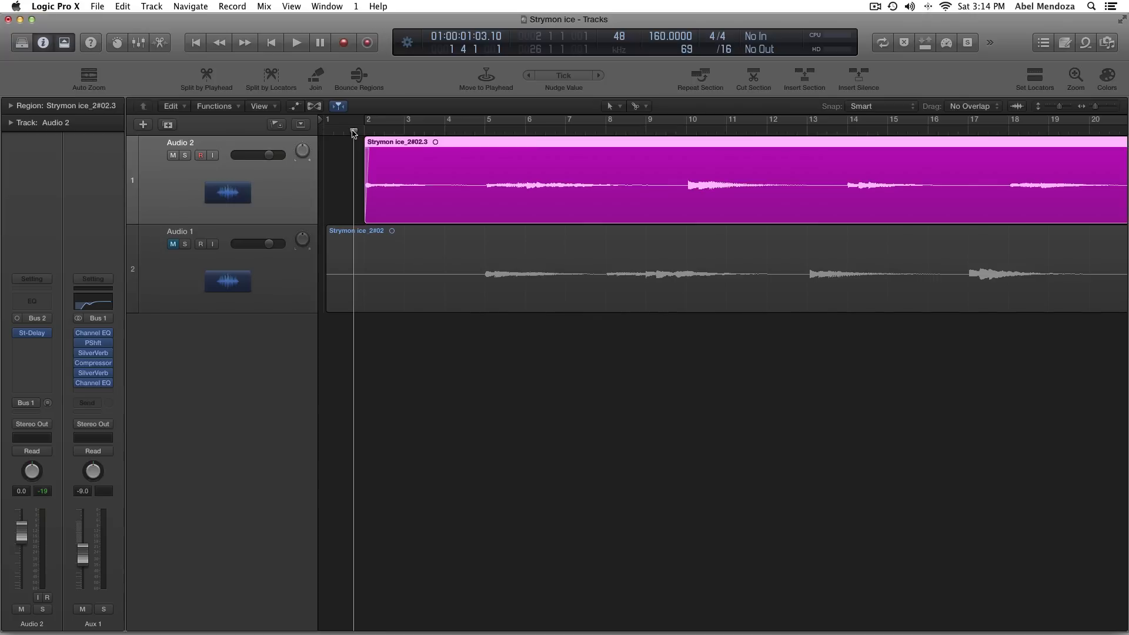
pyautogui.press('space')
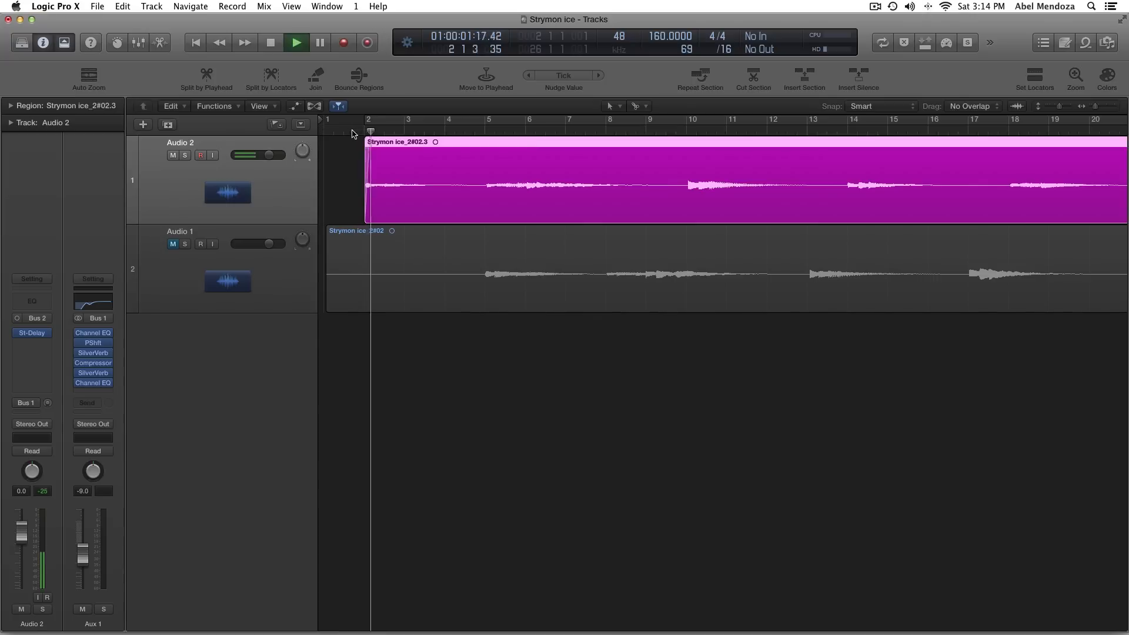
pyautogui.click(32, 333)
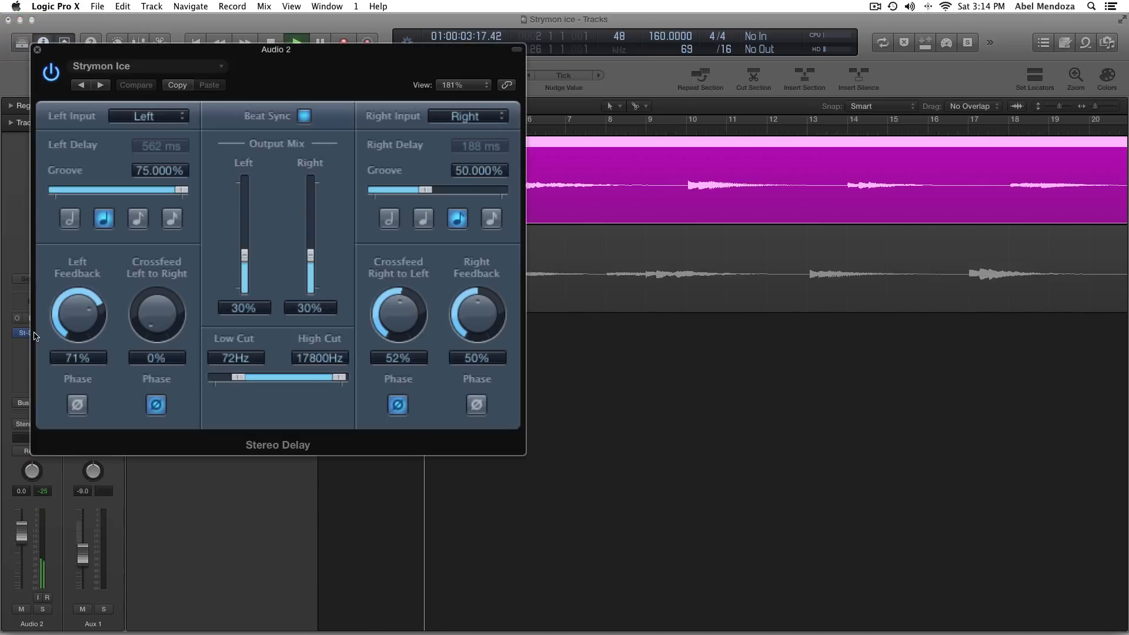
pyautogui.moveTo(302, 74); pyautogui.dragTo(761, 196)
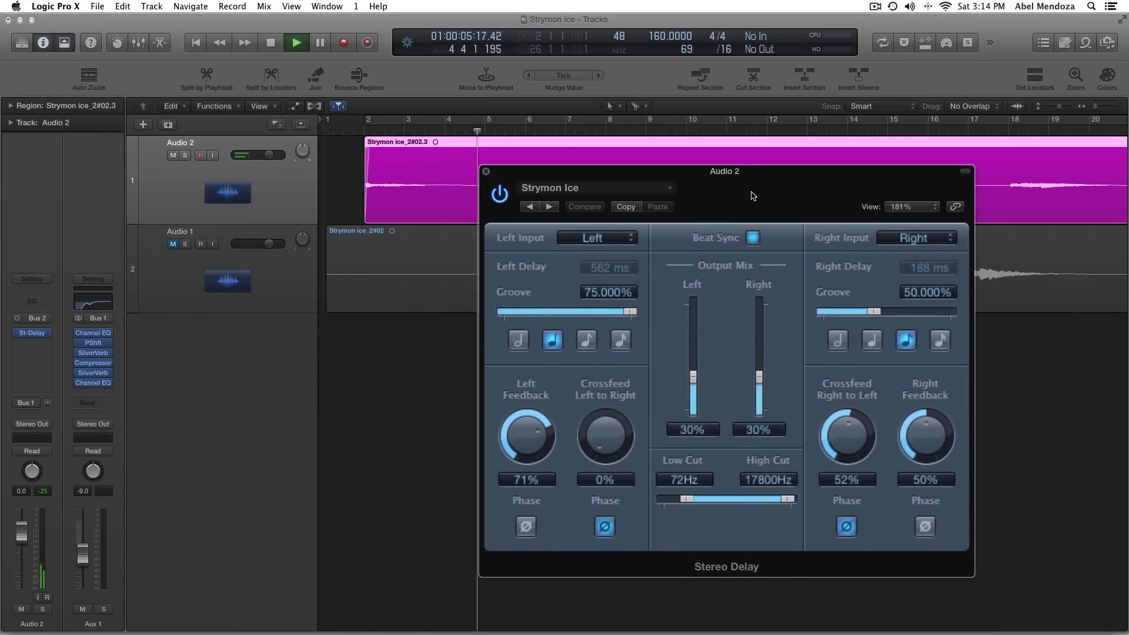
pyautogui.click(271, 43)
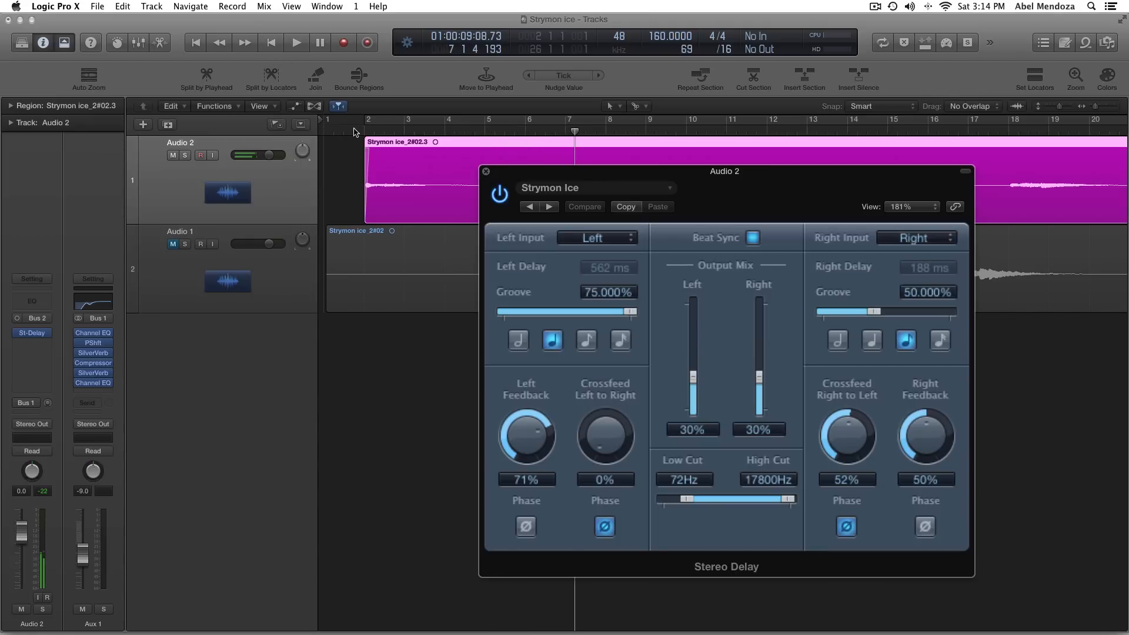
# Enlarge the Stereo Delay window to 199%, review its Strymon Ice preset settings, and close it
pyautogui.moveTo(708, 172); pyautogui.dragTo(649, 107)
pyautogui.moveTo(913, 508); pyautogui.dragTo(963, 546)
pyautogui.moveTo(705, 112); pyautogui.dragTo(649, 112)
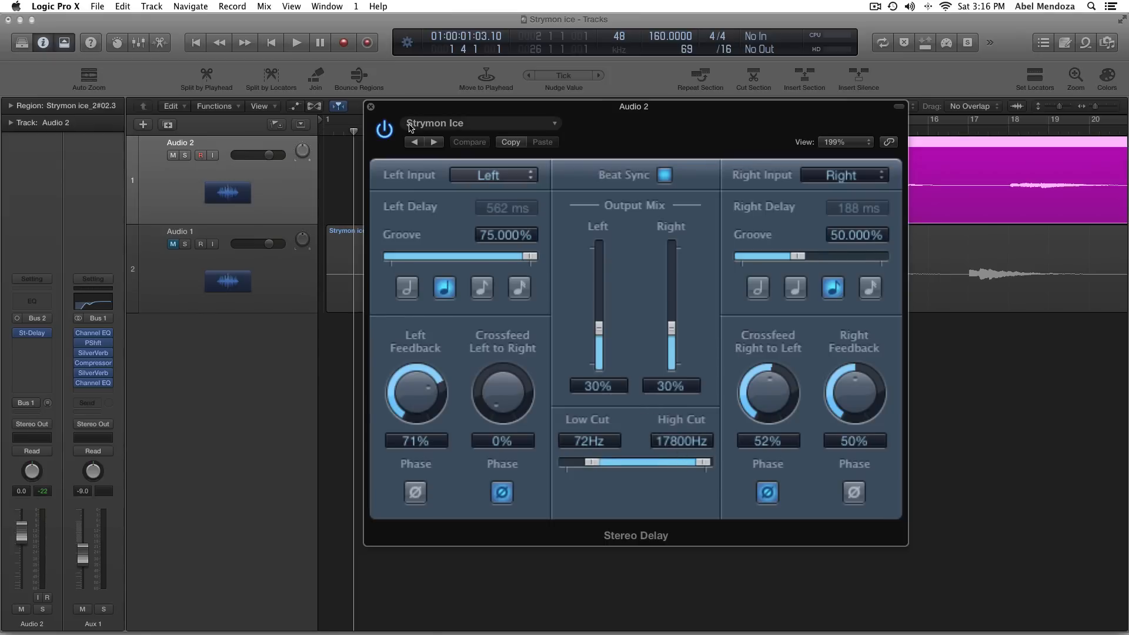
pyautogui.click(370, 106)
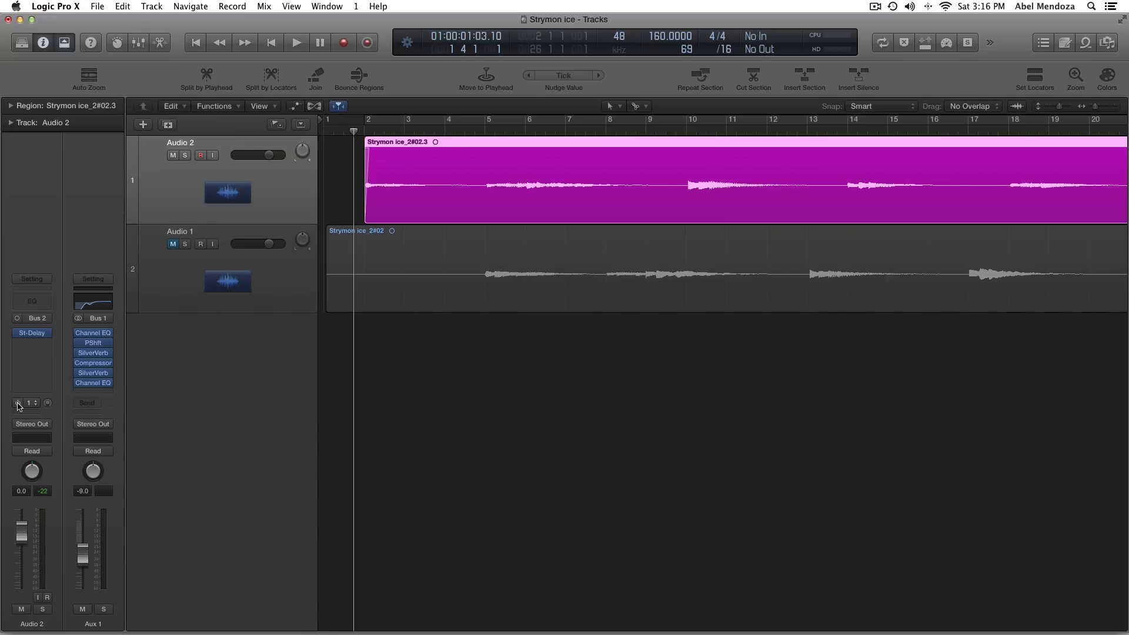
# Activate Audio 2's Bus 1 send with only the first Channel EQ enabled on Aux 1, and review that EQ's curve
pyautogui.moveTo(81, 383); pyautogui.dragTo(79, 343)
pyautogui.click(93, 333)
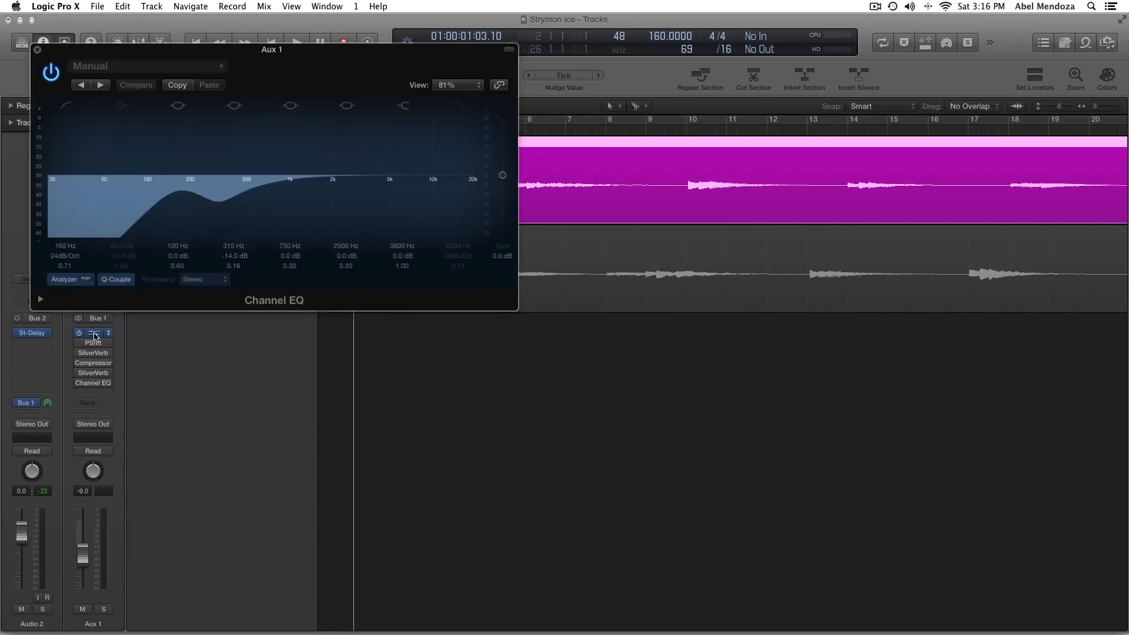
pyautogui.moveTo(304, 57); pyautogui.dragTo(607, 127)
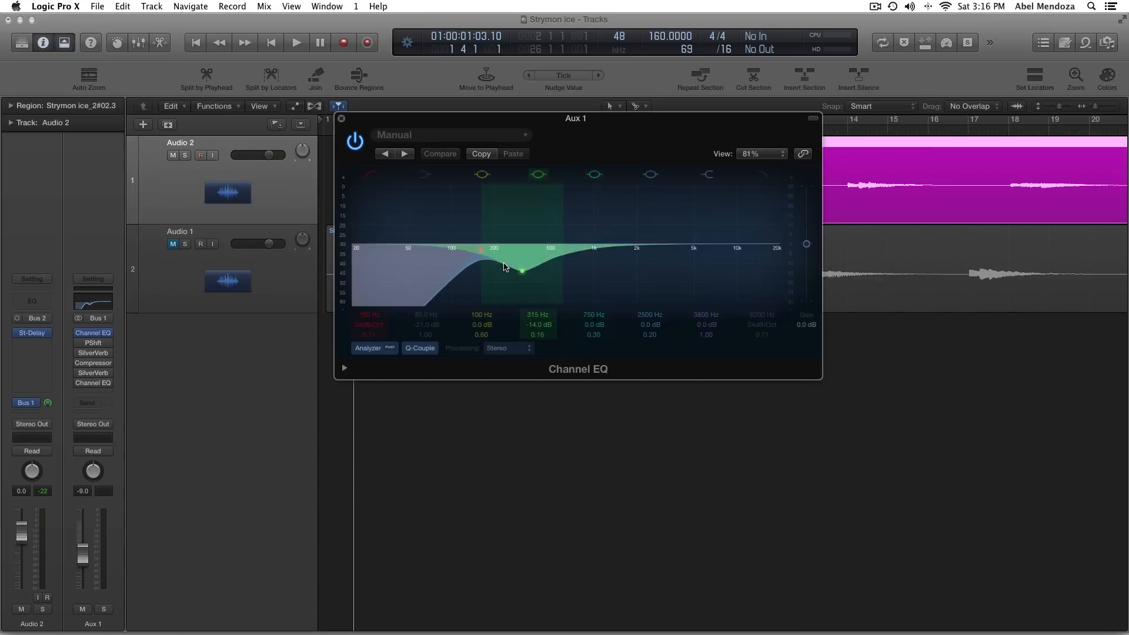
pyautogui.click(342, 120)
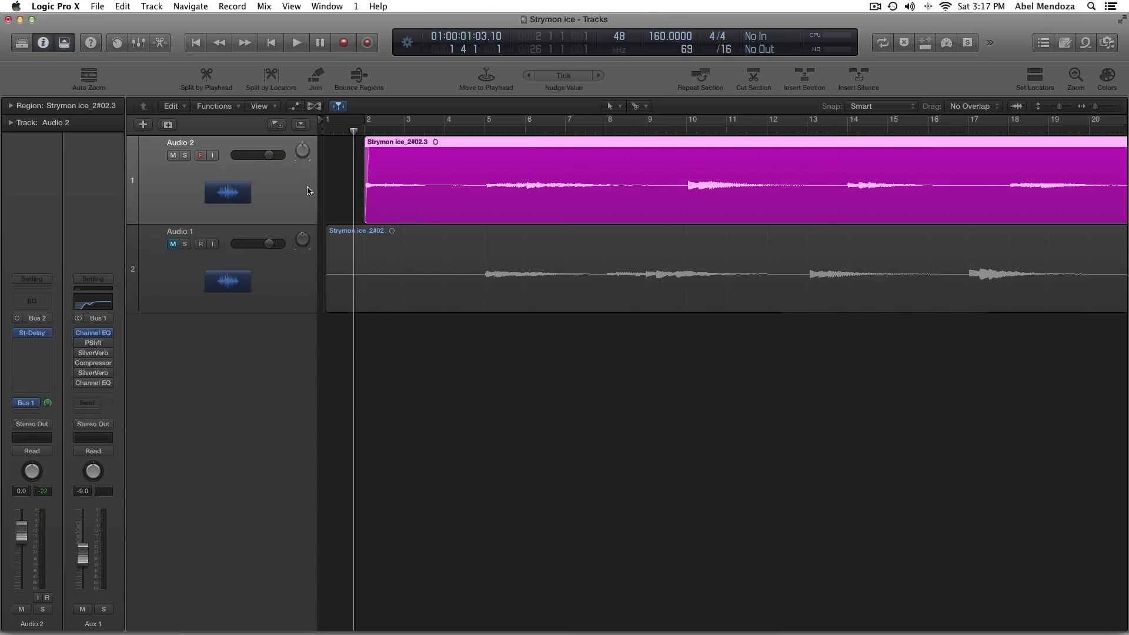
# Play Audio 2 with its Bus 1 send running through the first Channel EQ on Aux 1, and stop playback
pyautogui.press('space')
pyautogui.moveTo(79, 334)
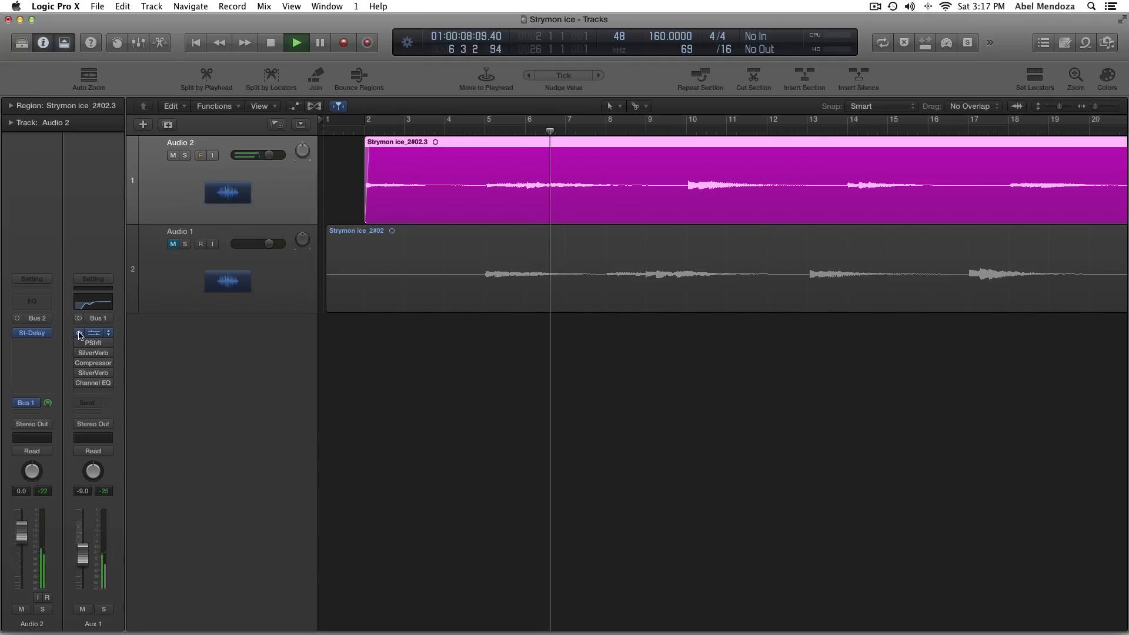
pyautogui.press('space')
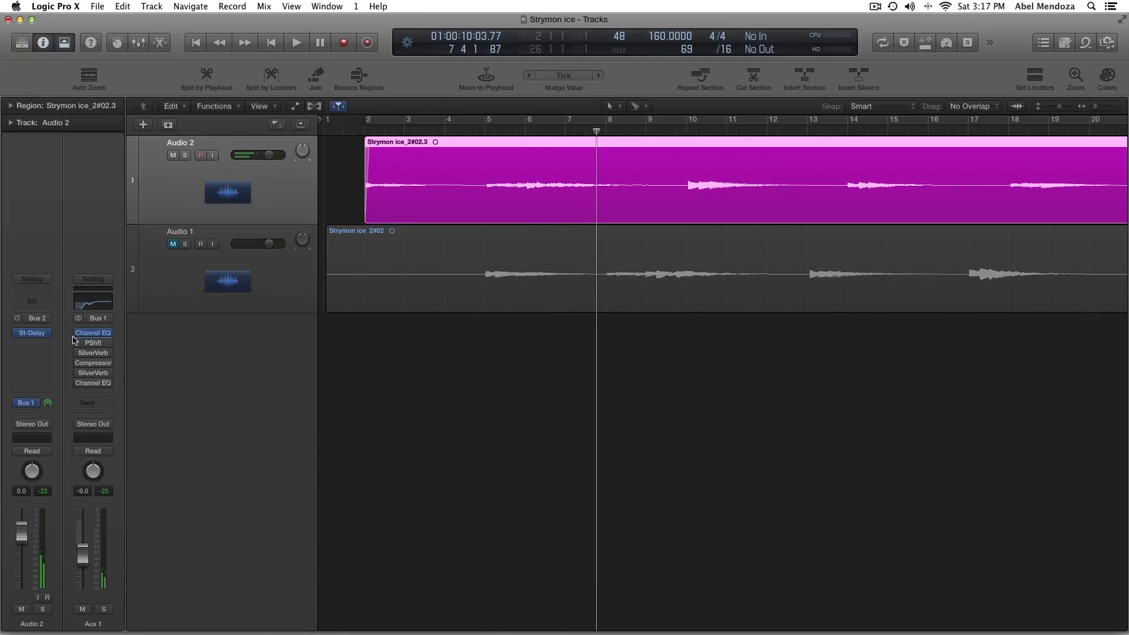
# Set the 315 Hz band of the first Aux 1 Channel EQ to 325 Hz during playback
pyautogui.click(92, 335)
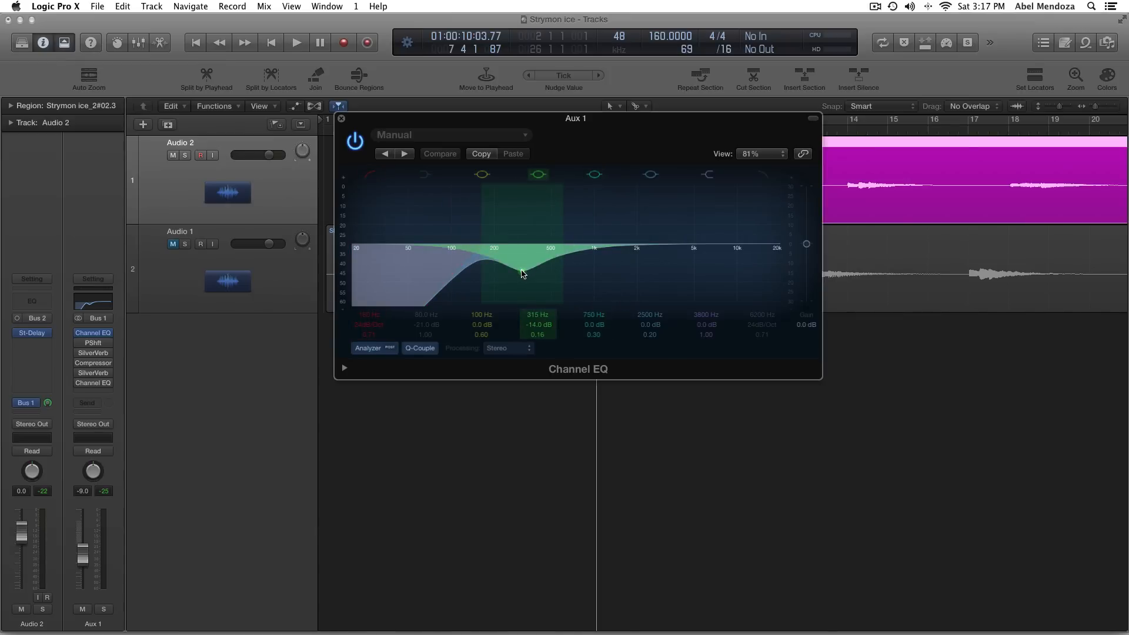
pyautogui.press('space')
pyautogui.moveTo(523, 274)
pyautogui.mouseDown()
pyautogui.moveTo(521, 191)
pyautogui.moveTo(525, 274)
pyautogui.mouseUp()
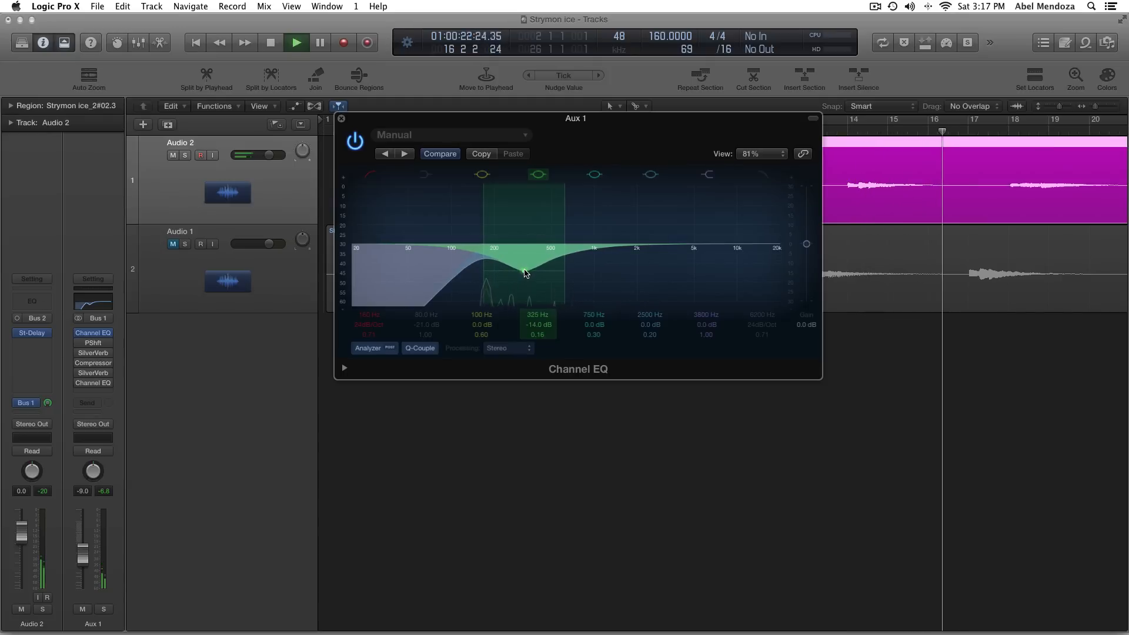
pyautogui.click(424, 448)
pyautogui.press('space')
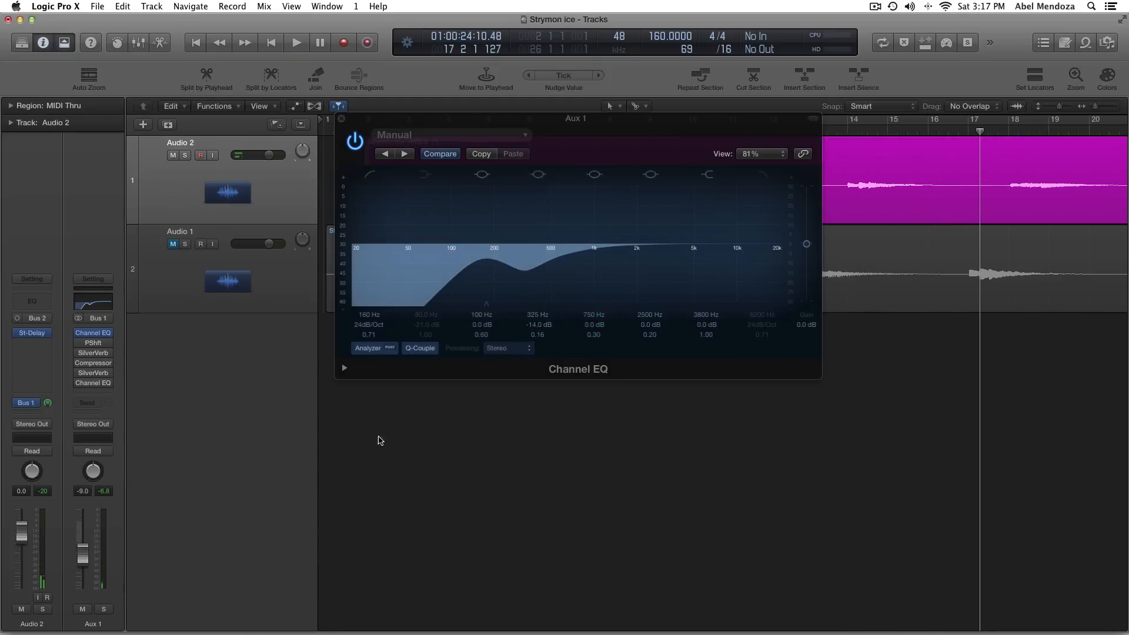
pyautogui.click(342, 121)
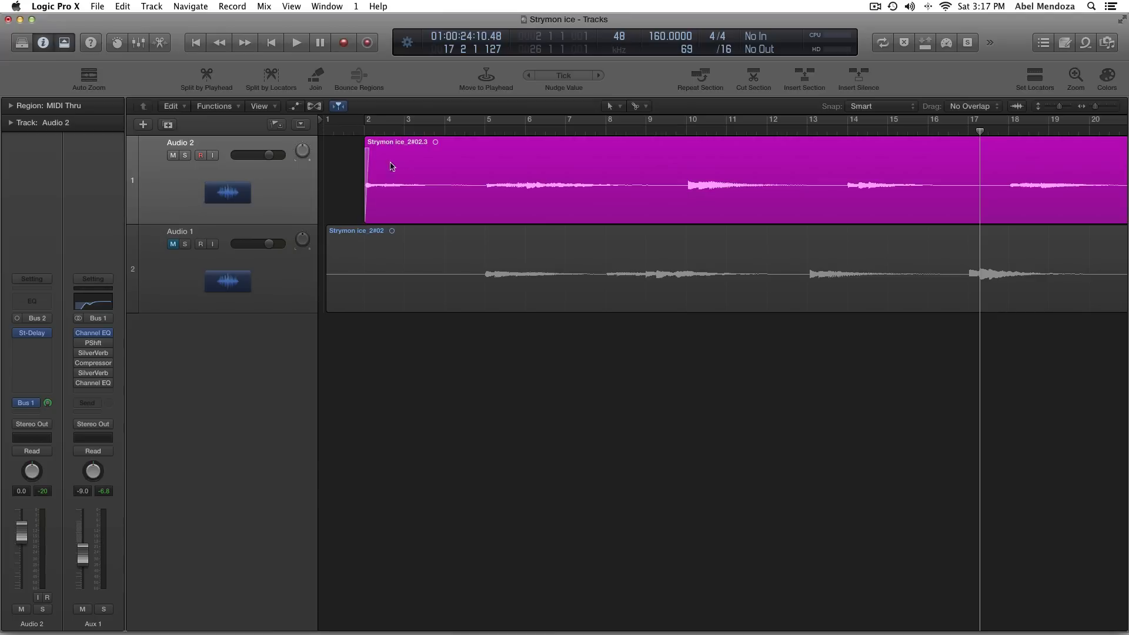
# Enable the Pitch Shifter on Aux 1, review its ice buss settings, and play the track from bar 2
pyautogui.click(358, 133)
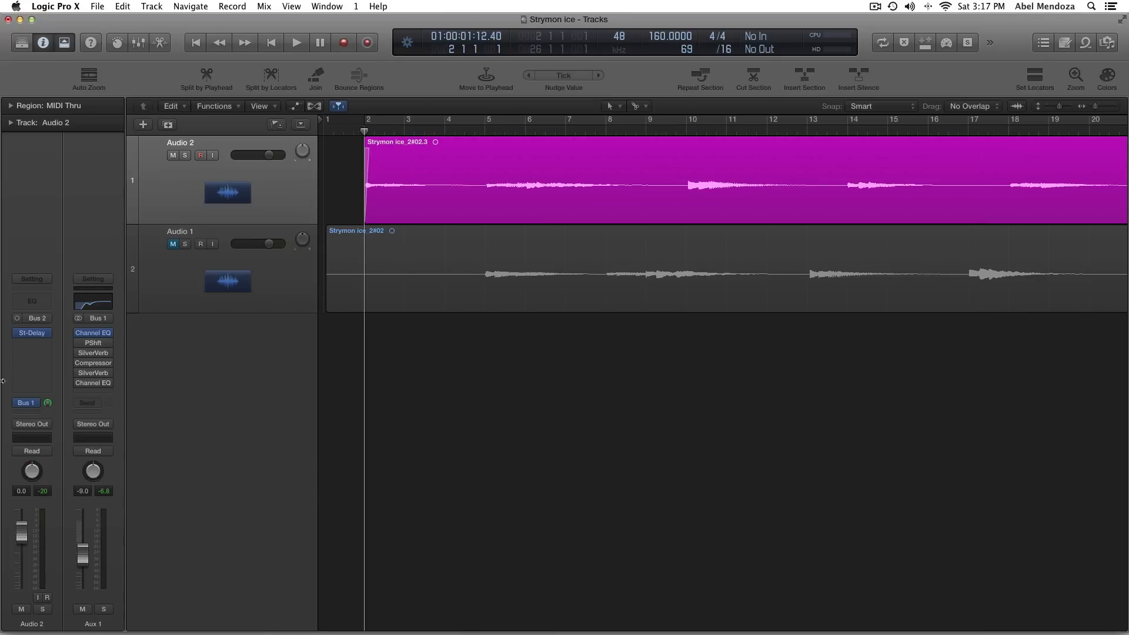
pyautogui.click(94, 344)
pyautogui.moveTo(176, 51); pyautogui.dragTo(571, 199)
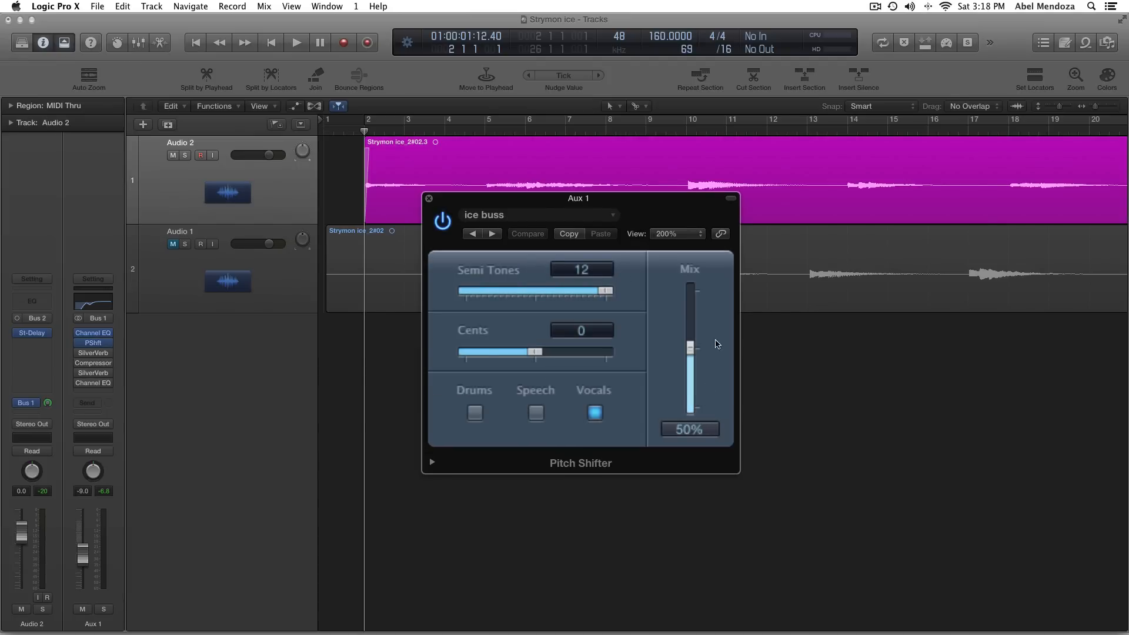
pyautogui.click(430, 199)
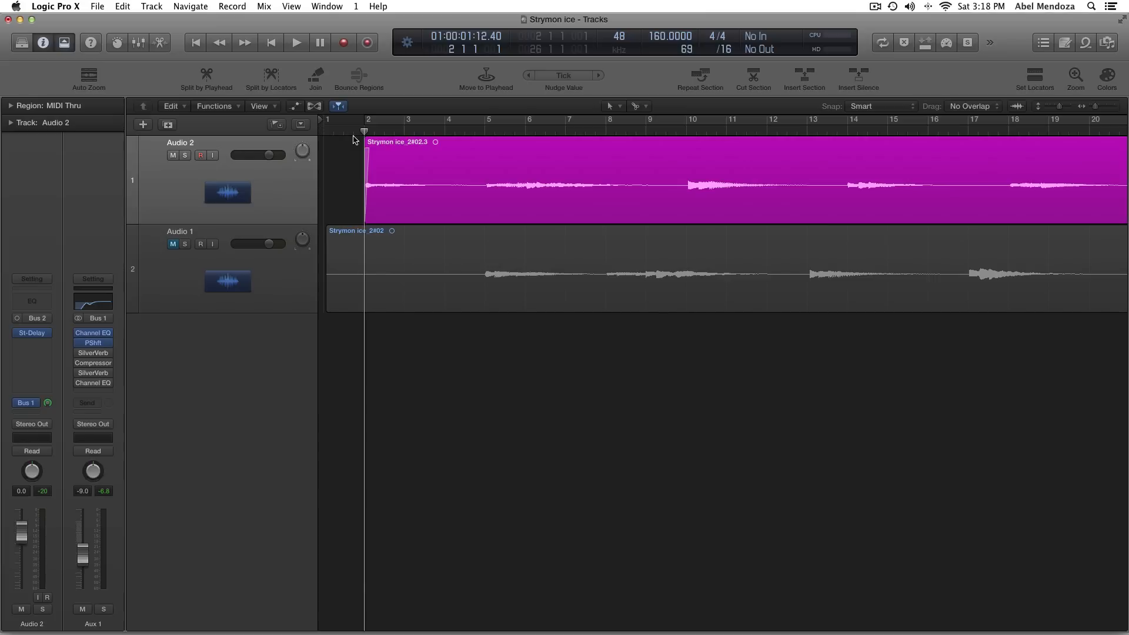
pyautogui.press('space')
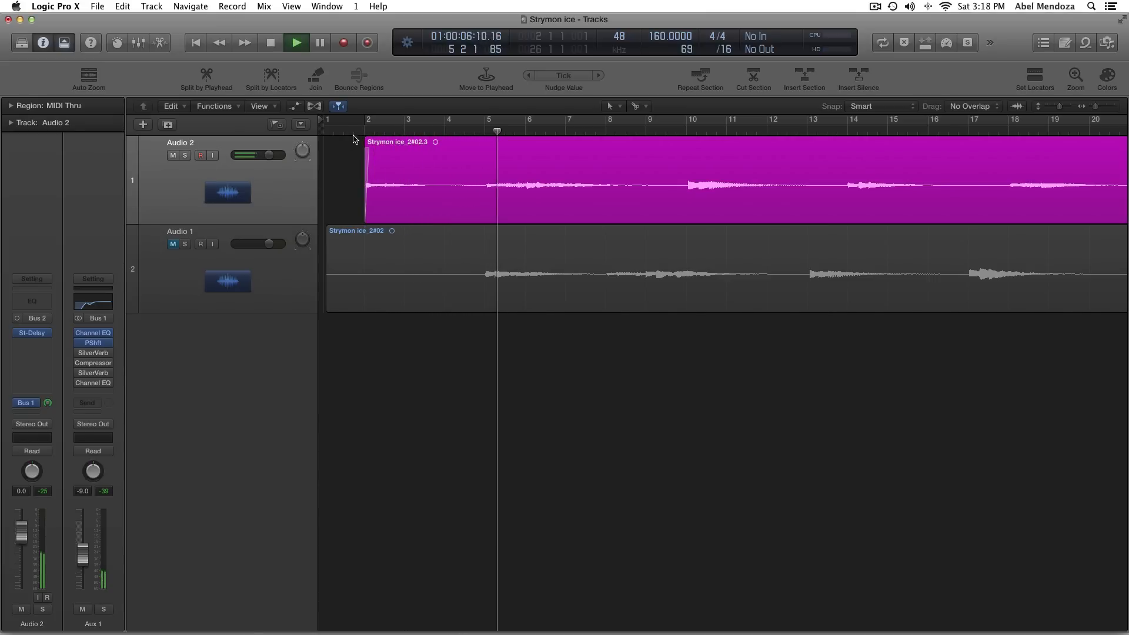
# Add the first SilverVerb on Aux 1 to the active effects and play the track from just before bar 2
pyautogui.click(354, 133)
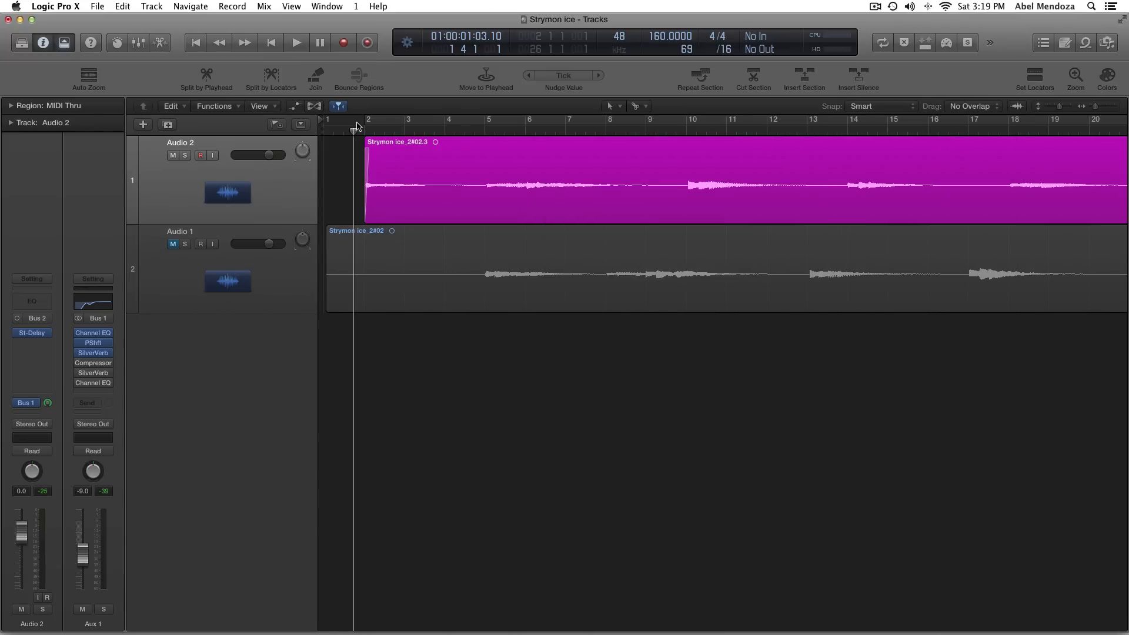
pyautogui.press('space')
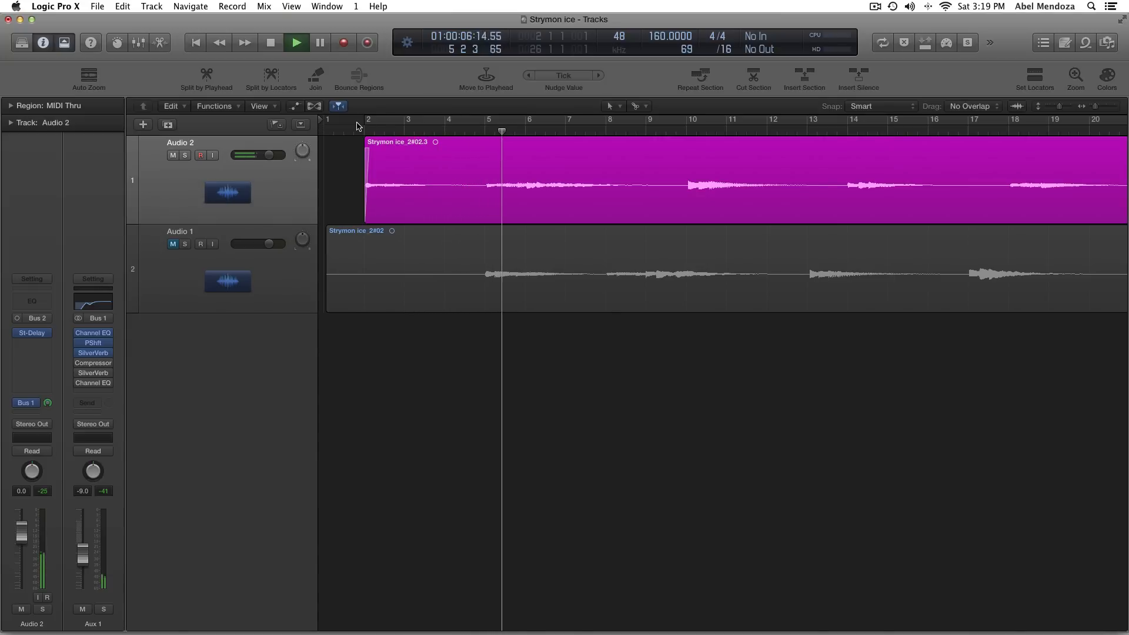
pyautogui.press('space')
# Review the Shimmer Comp settings of the Aux 1 Compressor and set its ratio to 4.1:1
pyautogui.click(358, 135)
pyautogui.click(94, 364)
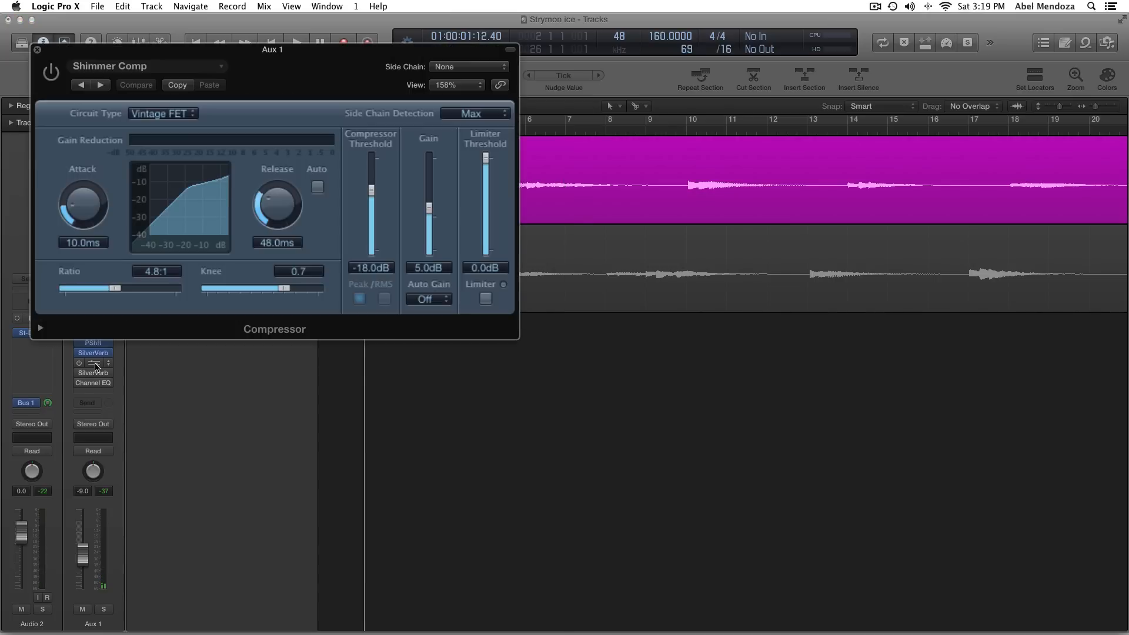
pyautogui.moveTo(289, 57); pyautogui.dragTo(746, 202)
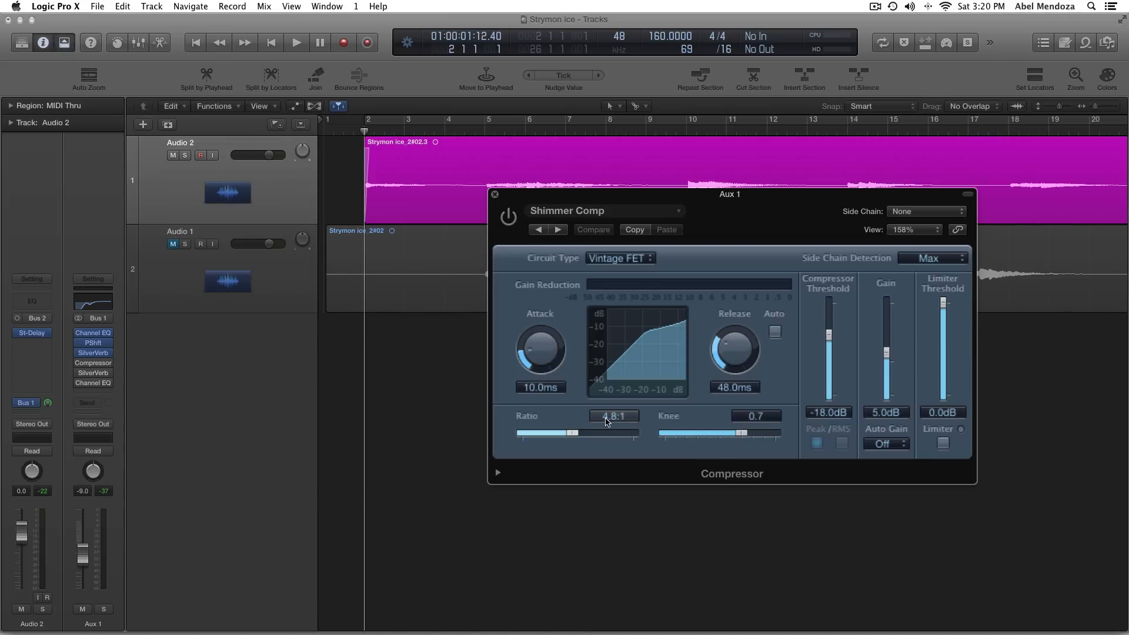
pyautogui.moveTo(575, 434); pyautogui.dragTo(572, 435)
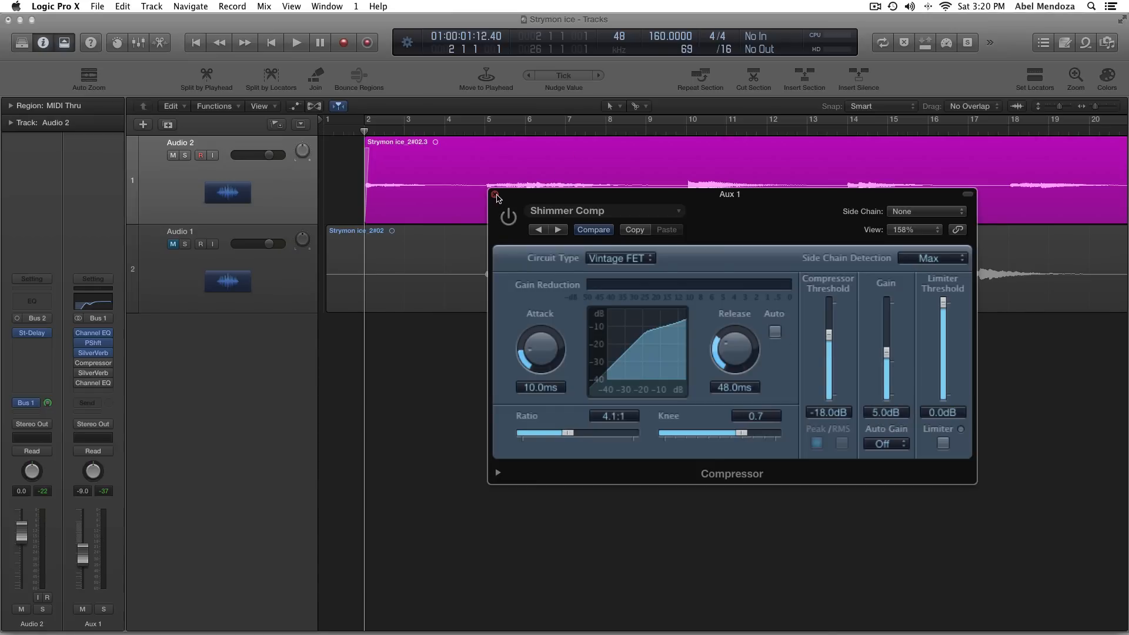
pyautogui.click(496, 195)
# Play the track from just before bar 2 and toggle the Aux 1 Compressor off and on to compare, leaving it enabled
pyautogui.press(',')
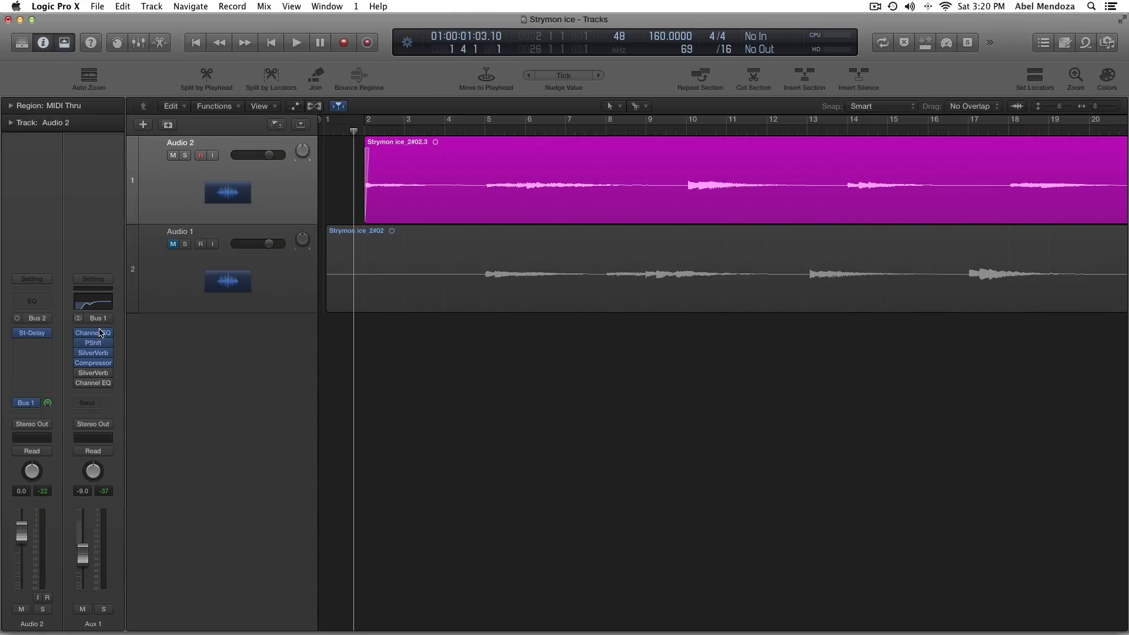
pyautogui.press('space')
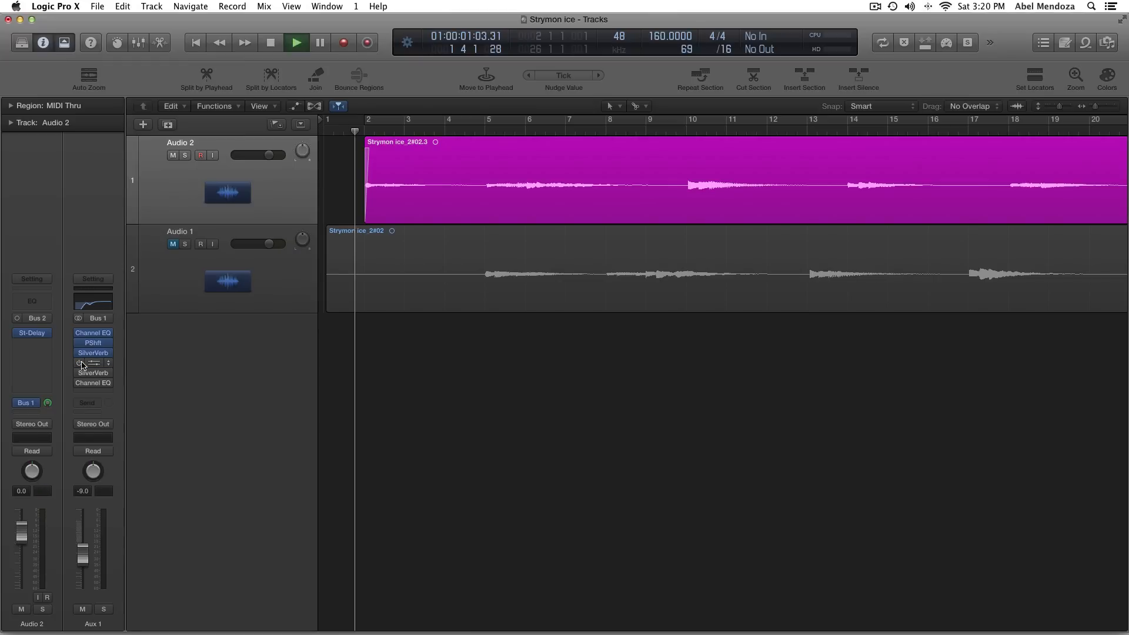
pyautogui.click(92, 365)
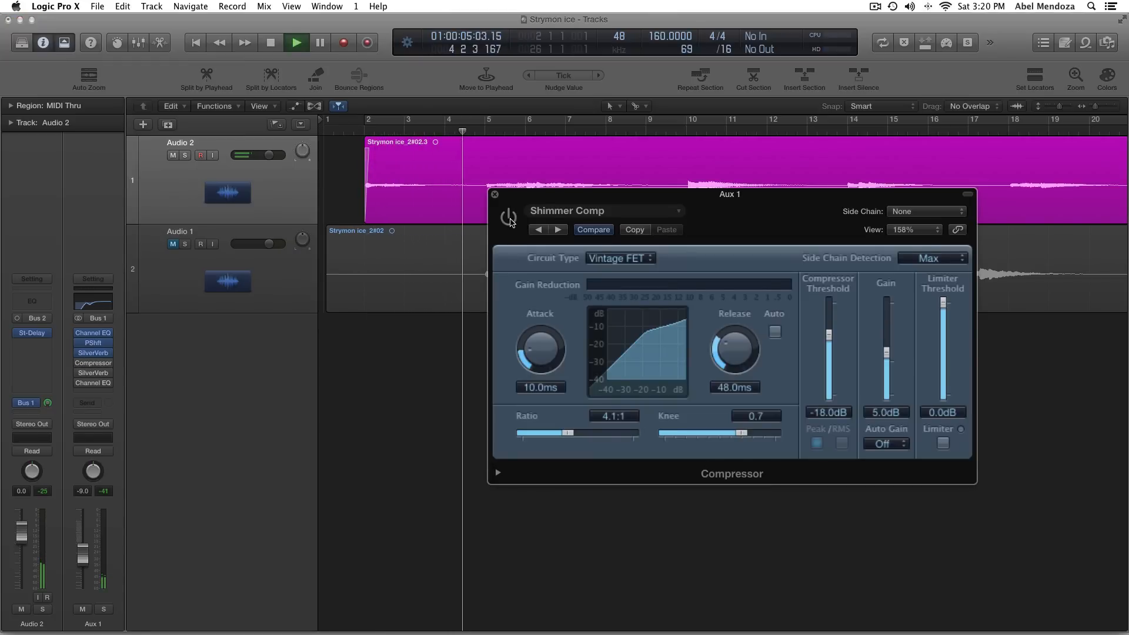
pyautogui.click(510, 218)
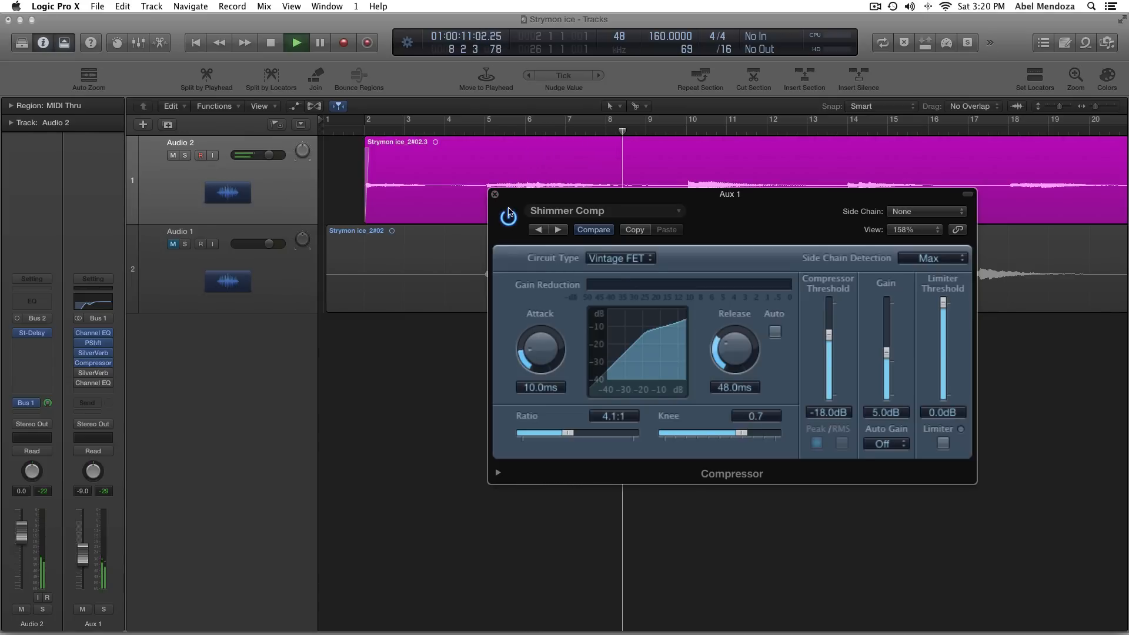
pyautogui.click(509, 217)
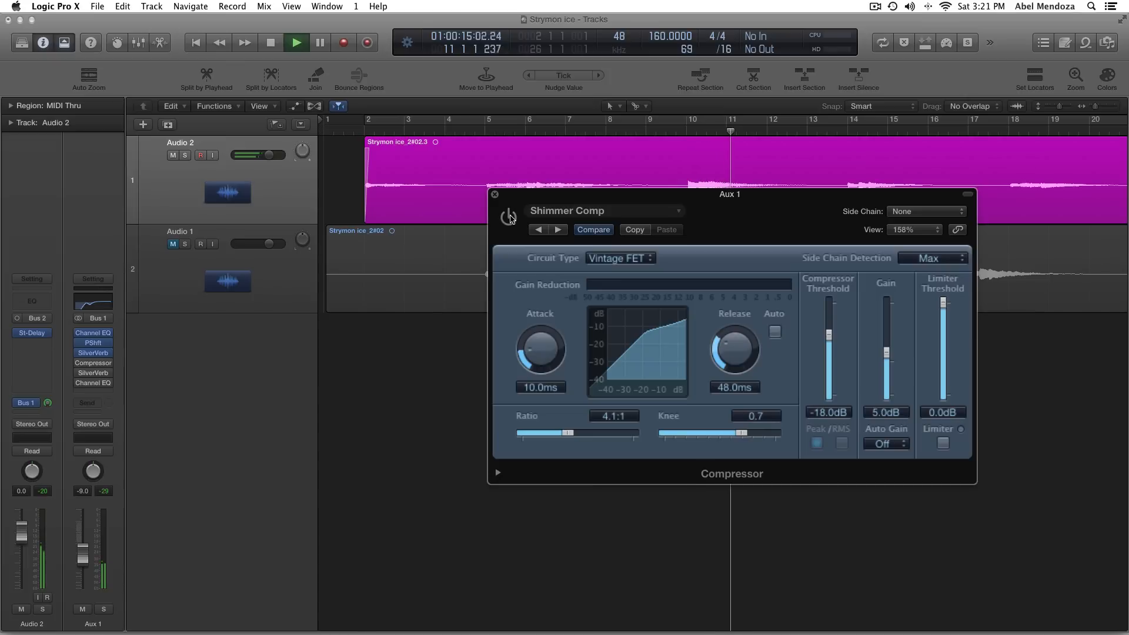
pyautogui.click(510, 218)
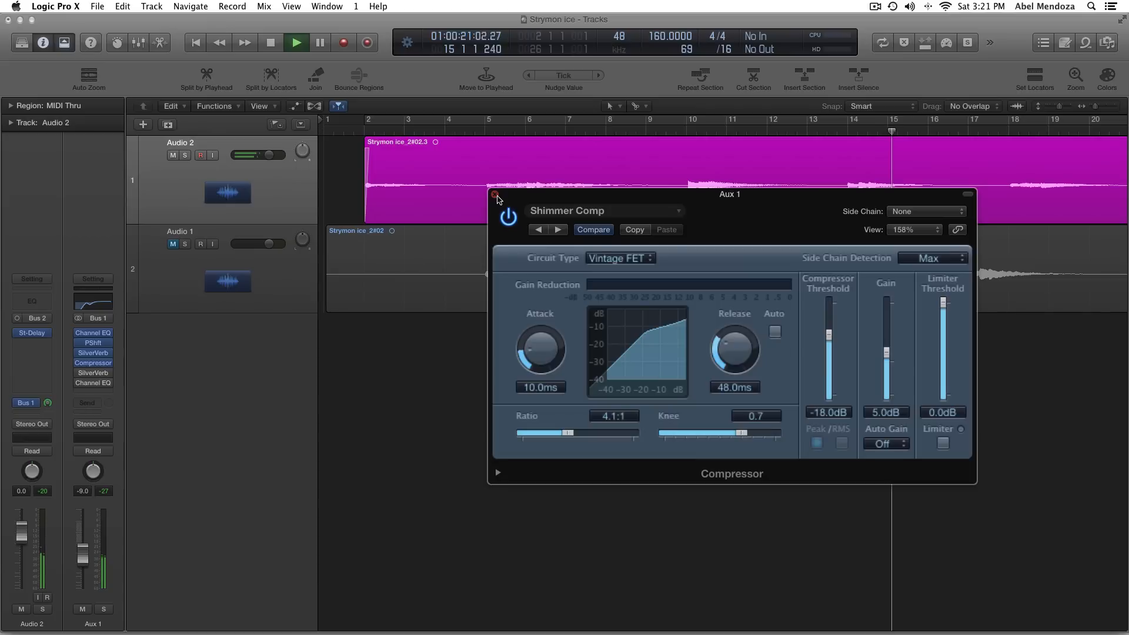
pyautogui.click(495, 196)
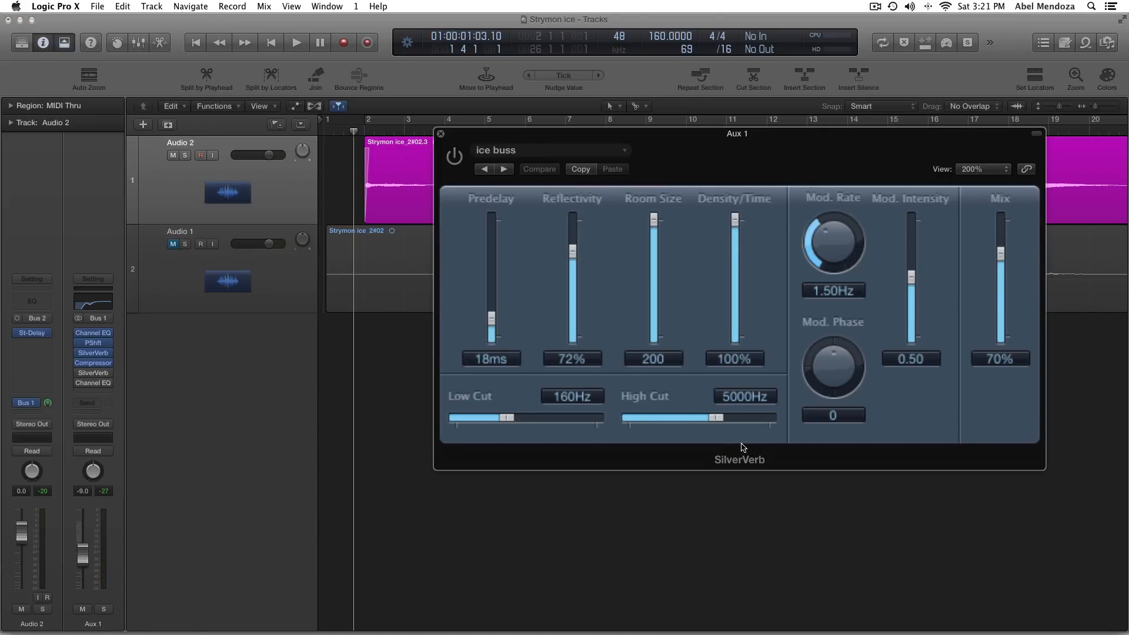
# Compare the ice buss settings of the two SilverVerbs on Aux 1 side by side
pyautogui.hscroll(1, 428, 208)
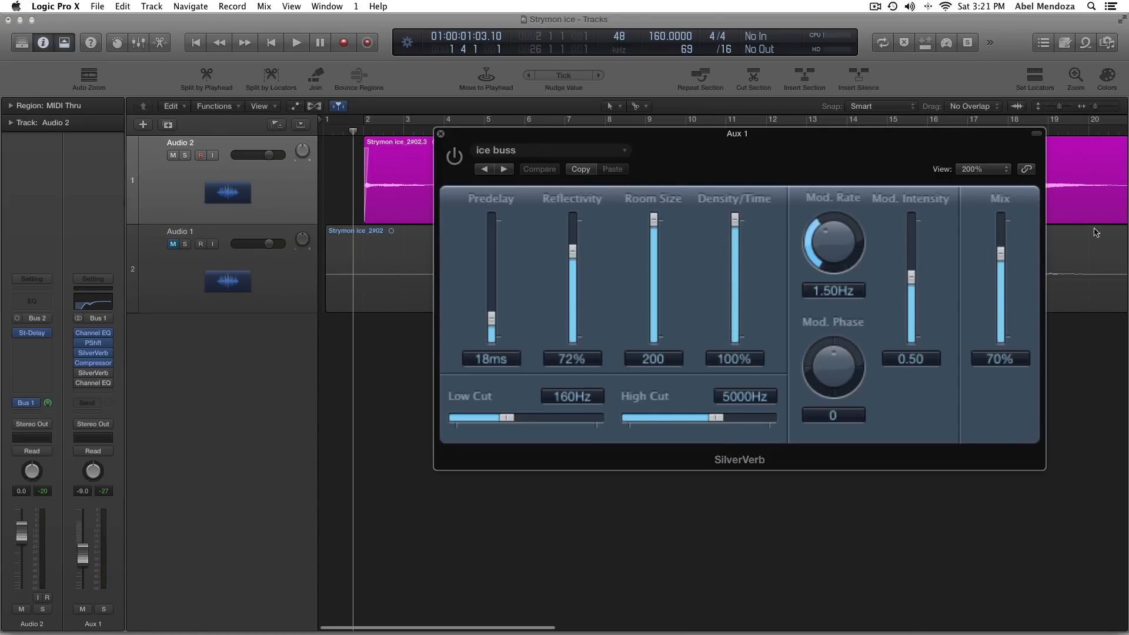
pyautogui.click(98, 353)
pyautogui.moveTo(657, 141); pyautogui.dragTo(319, 65)
pyautogui.moveTo(759, 154); pyautogui.dragTo(810, 205)
pyautogui.moveTo(531, 70); pyautogui.dragTo(485, 63)
pyautogui.moveTo(660, 391); pyautogui.dragTo(514, 355)
pyautogui.moveTo(786, 208); pyautogui.dragTo(783, 283)
pyautogui.moveTo(352, 77); pyautogui.dragTo(315, 65)
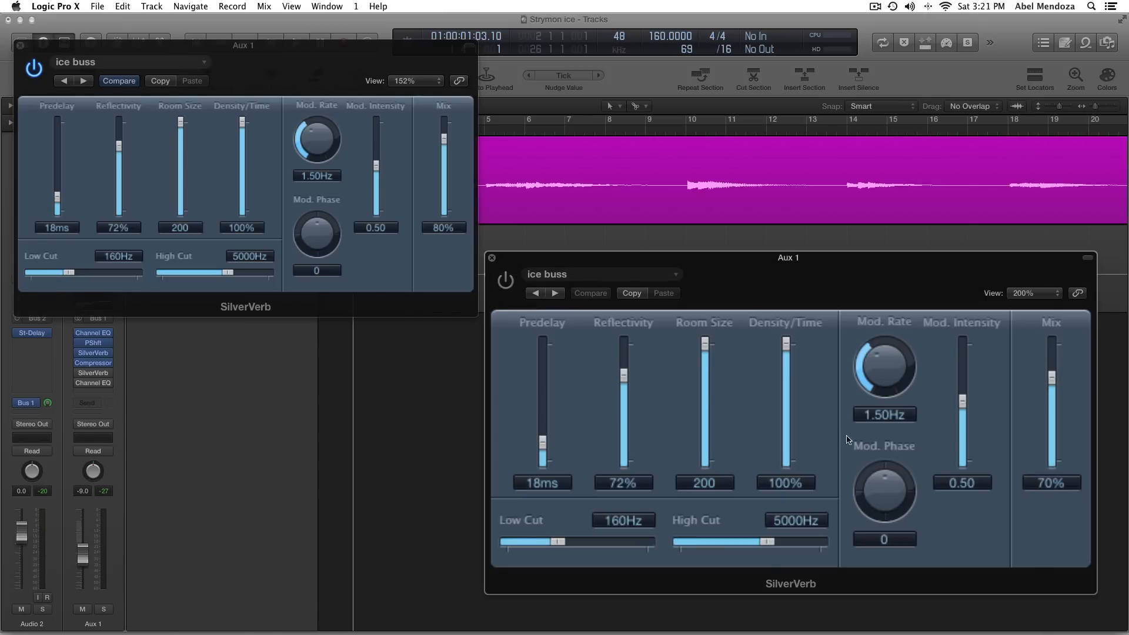
pyautogui.click(492, 258)
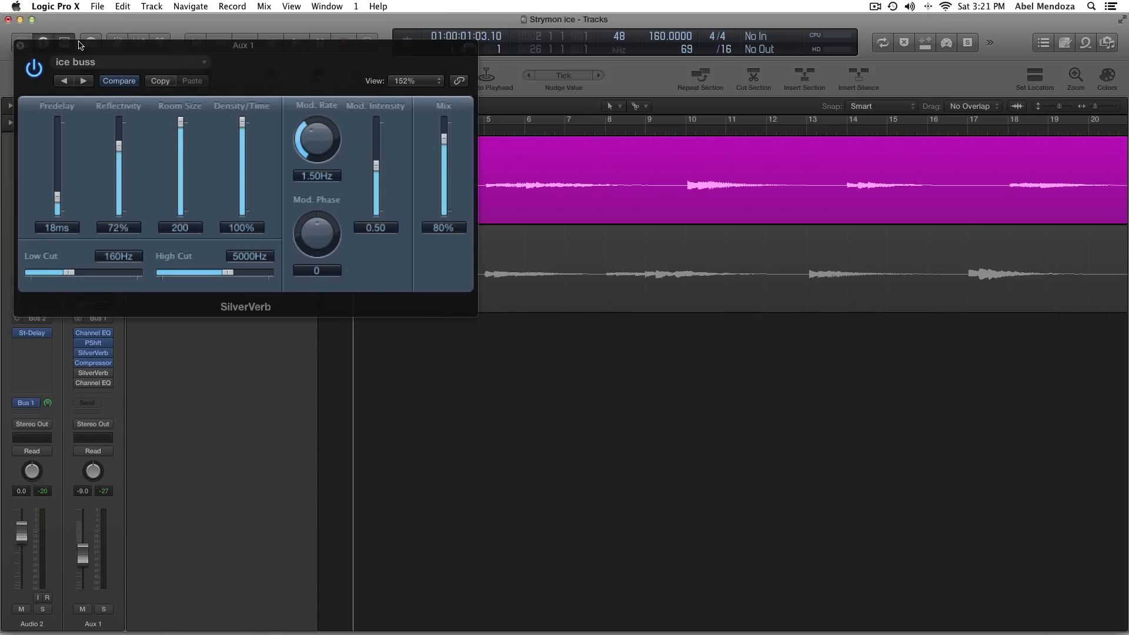
pyautogui.click(20, 44)
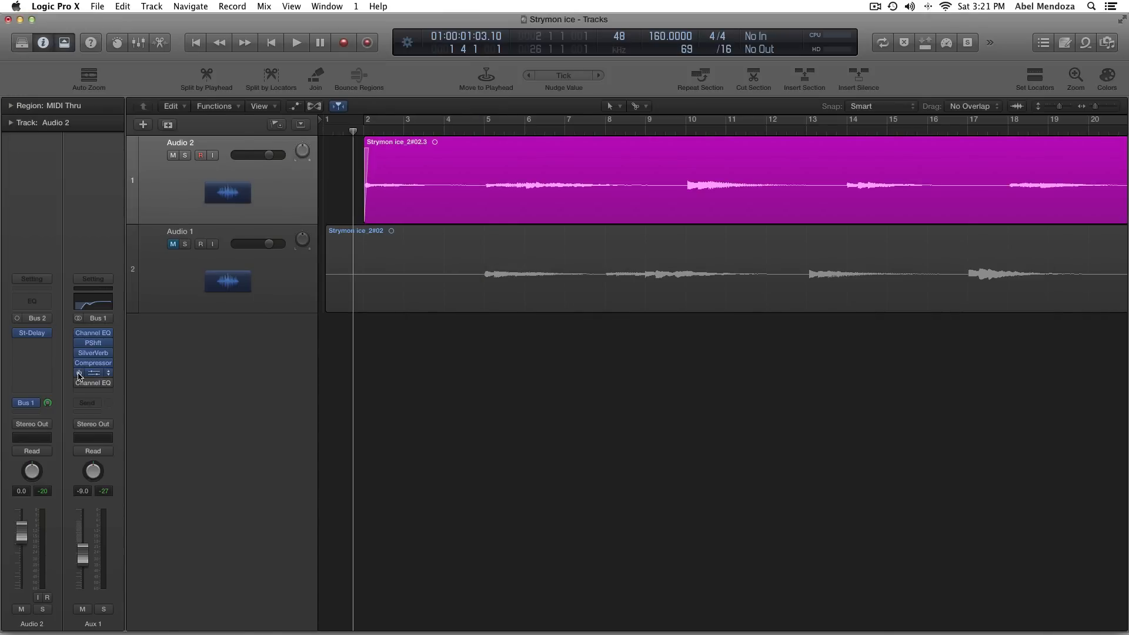
# Enable the second SilverVerb on Aux 1 and audition the track from just before bar 2
pyautogui.press('space')
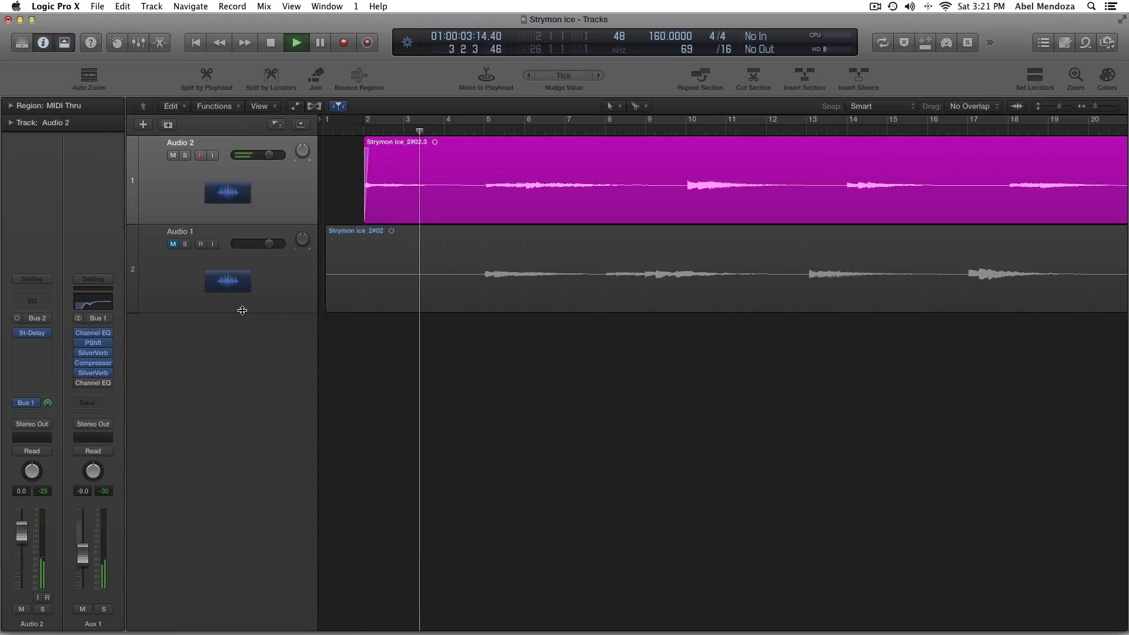
pyautogui.moveTo(99, 376)
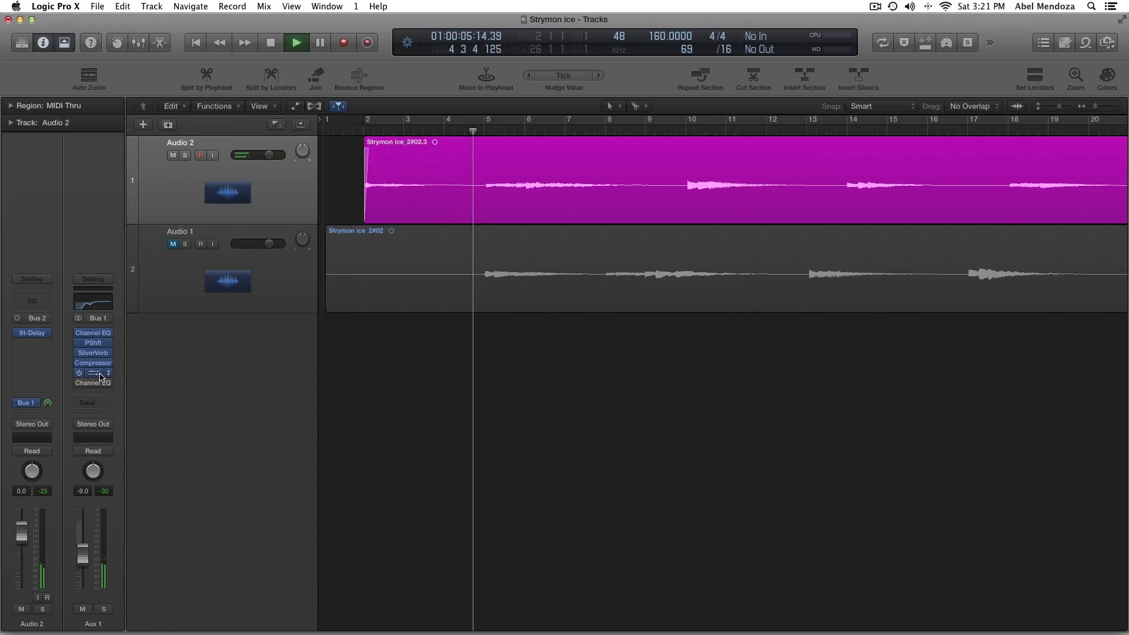
pyautogui.press('space')
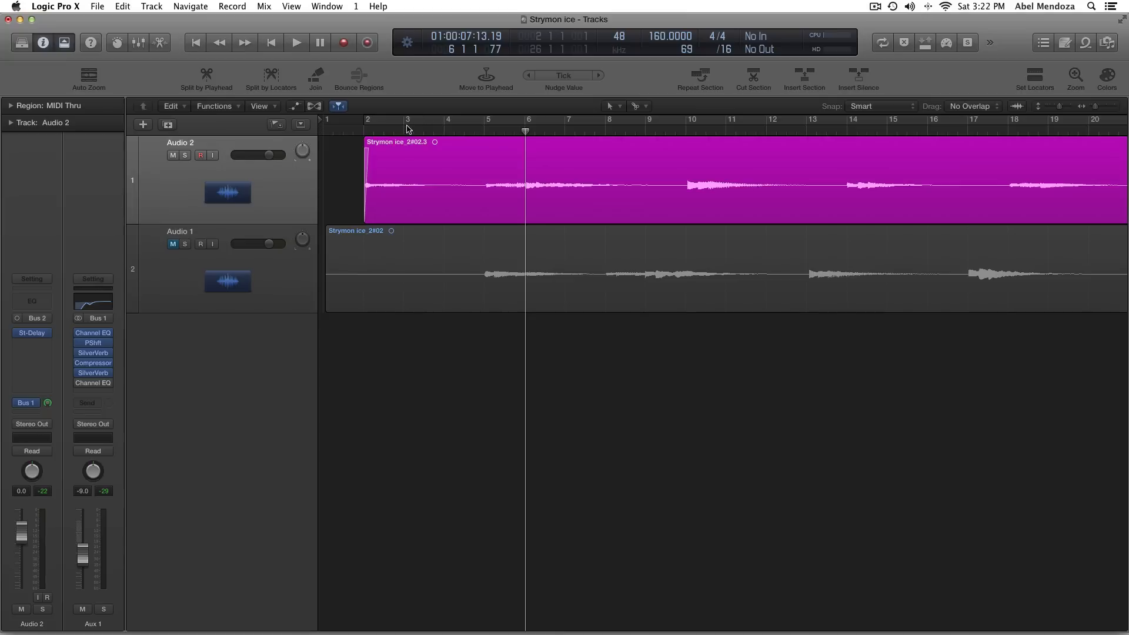
pyautogui.click(353, 130)
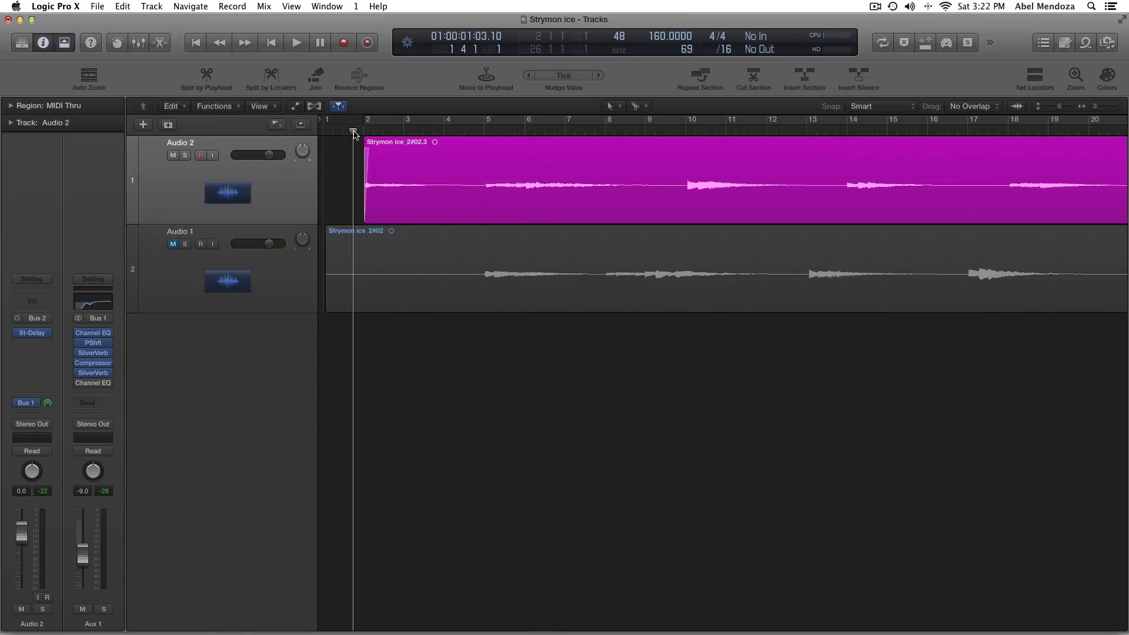
pyautogui.press('space')
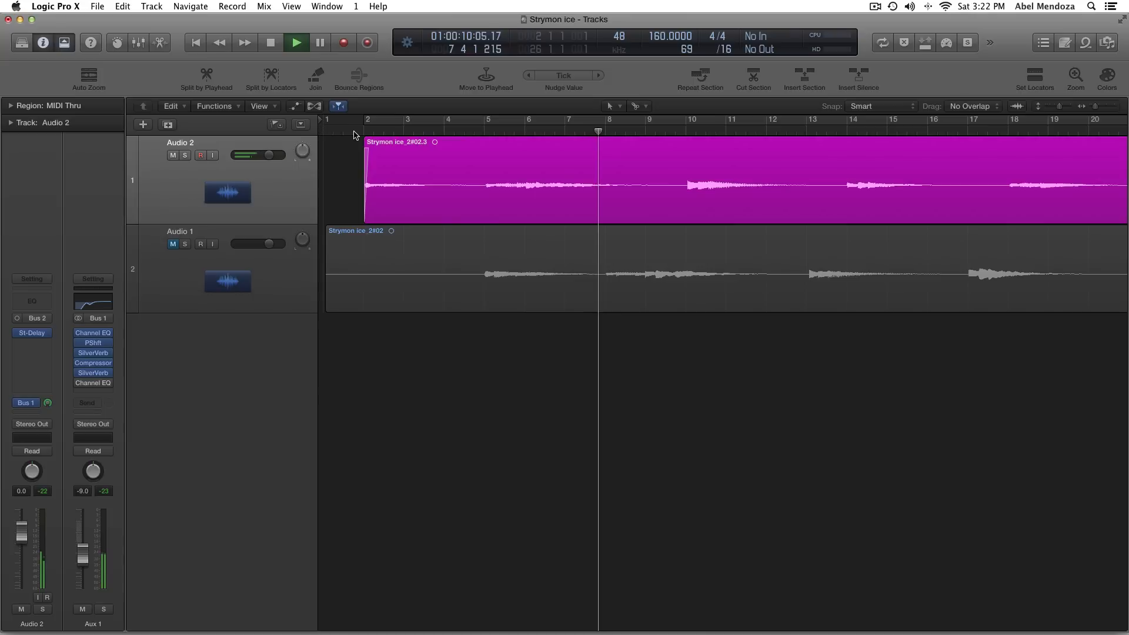
pyautogui.press('space')
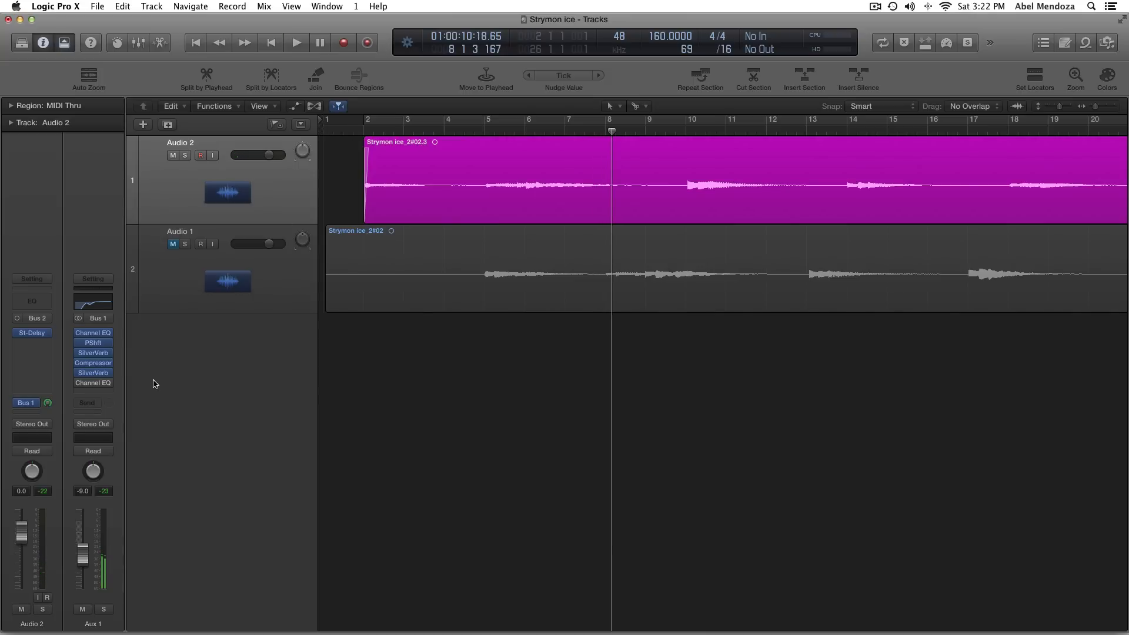
# Review the 205 Hz cut in the last Channel EQ on Aux 1, enable that EQ, and return the playhead to just before bar 2
pyautogui.click(94, 384)
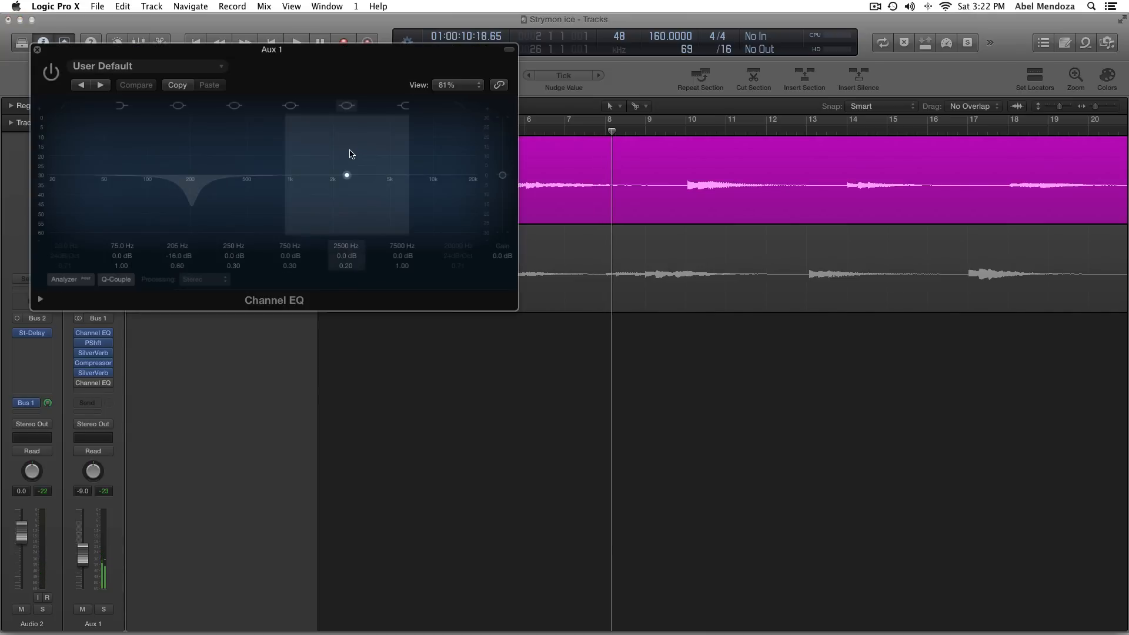
pyautogui.moveTo(319, 68); pyautogui.dragTo(677, 244)
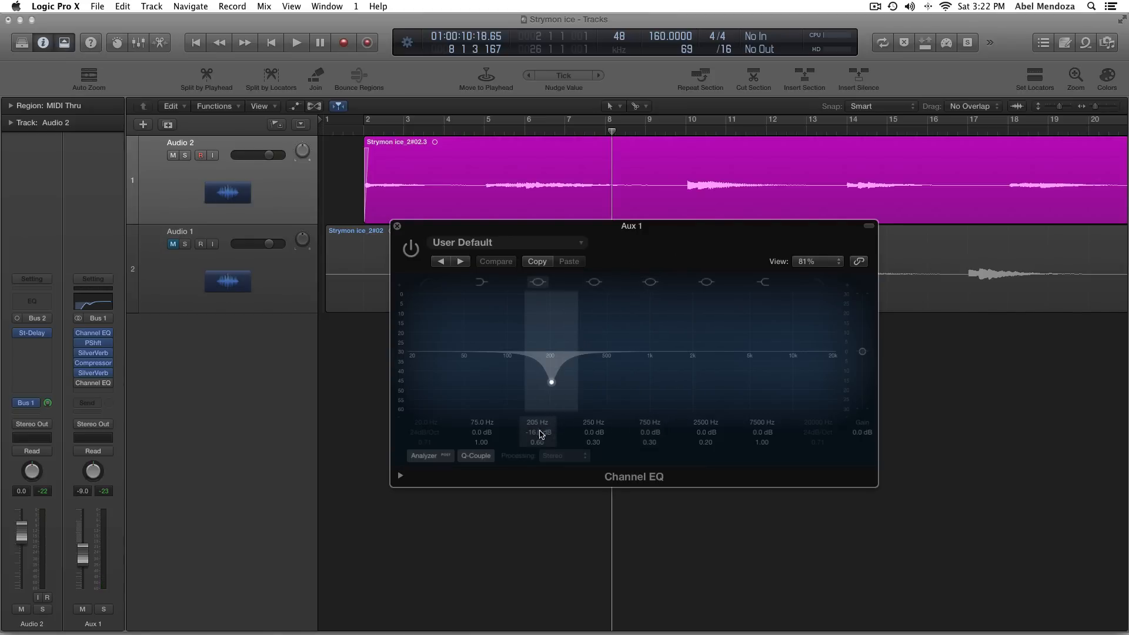
pyautogui.click(363, 132)
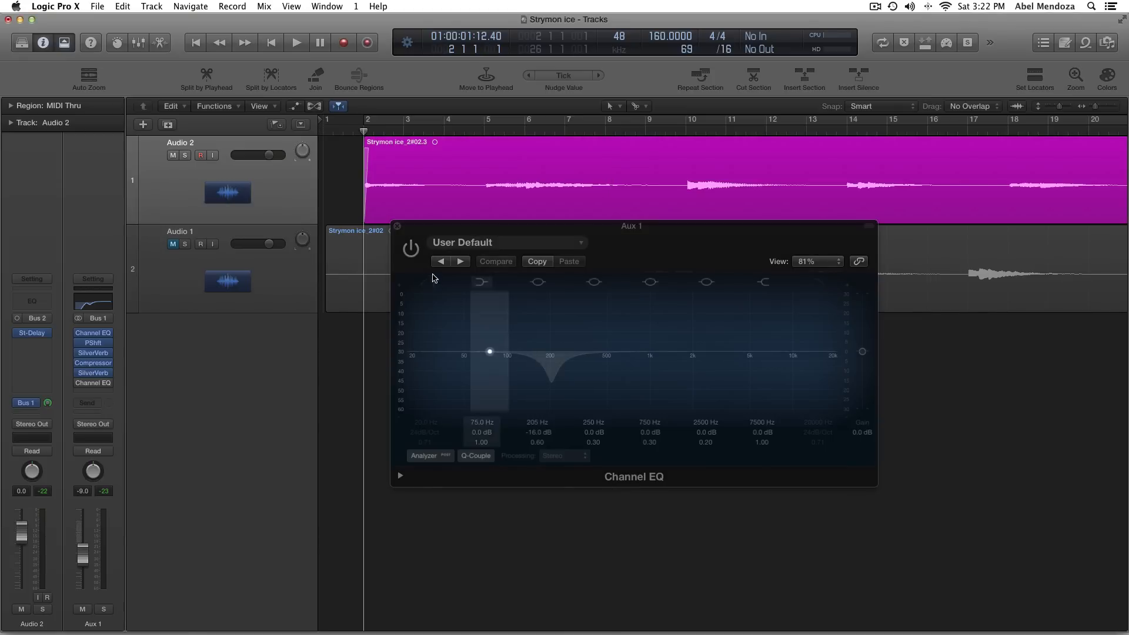
pyautogui.click(410, 248)
pyautogui.moveTo(637, 244); pyautogui.dragTo(680, 283)
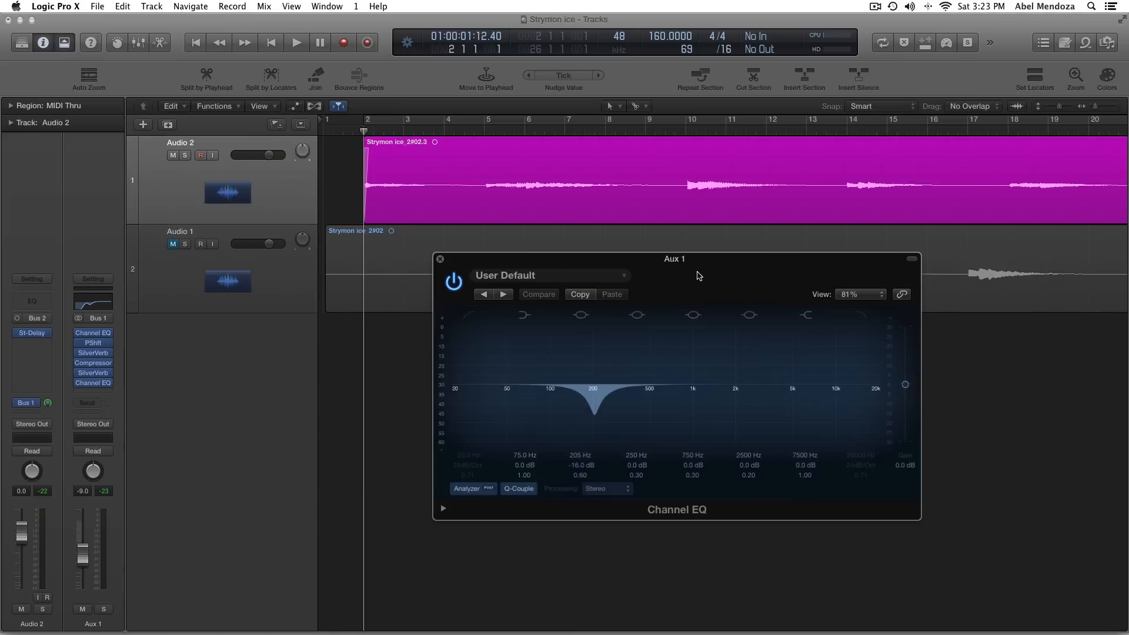
pyautogui.click(354, 134)
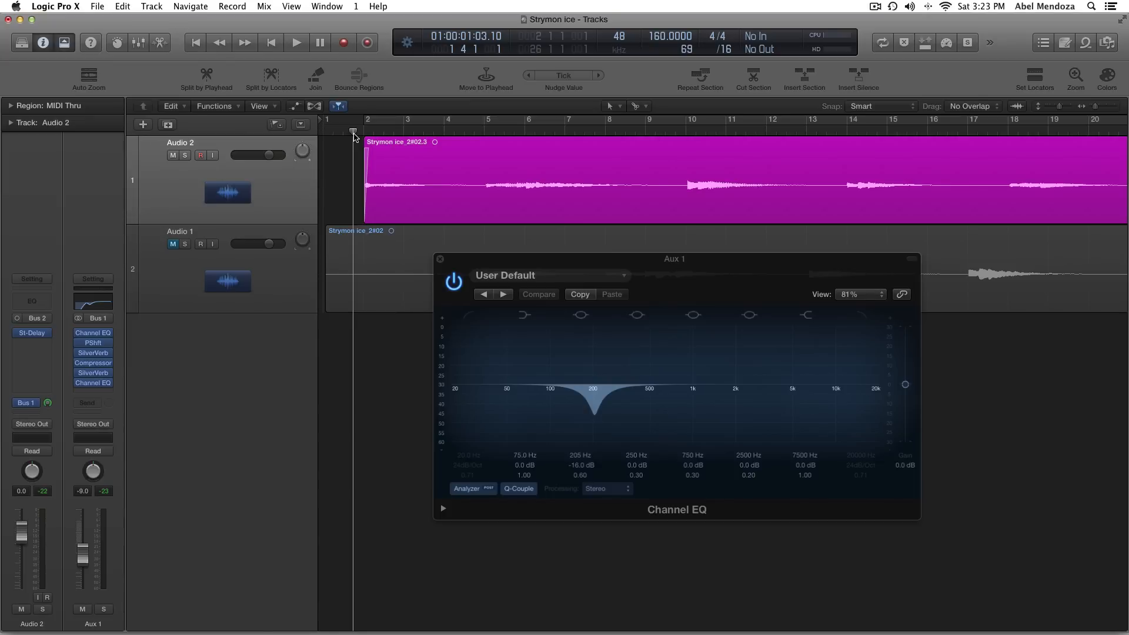
pyautogui.click(440, 259)
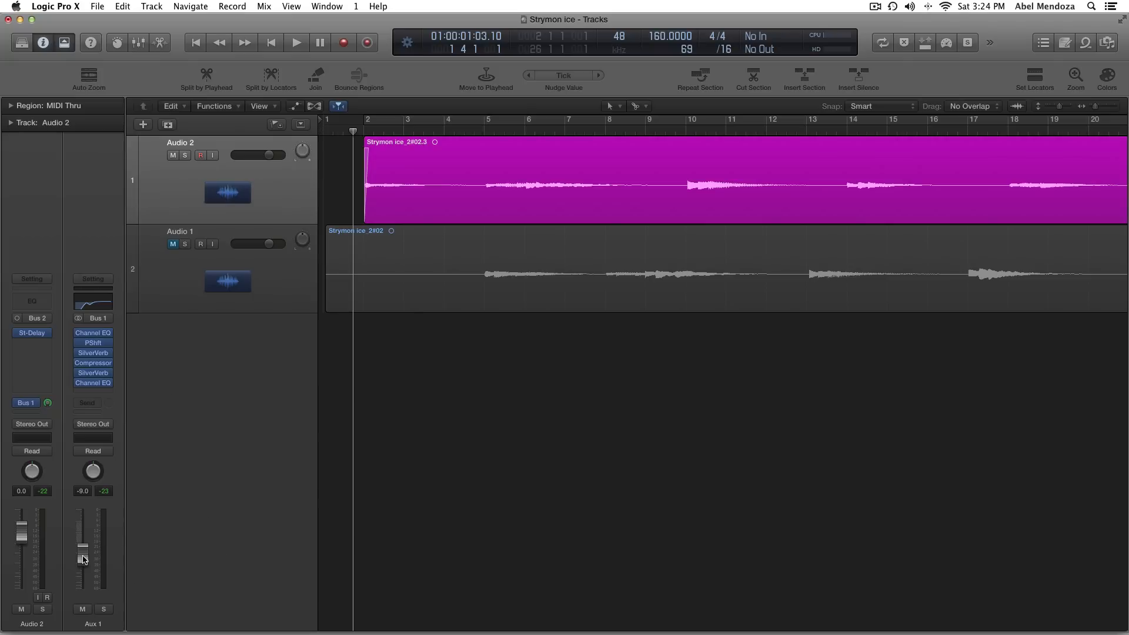
# Pull the Aux 1 fader all the way down and play the track with cycling turned on from bar 2
pyautogui.moveTo(83, 553); pyautogui.dragTo(82, 586)
pyautogui.press('space')
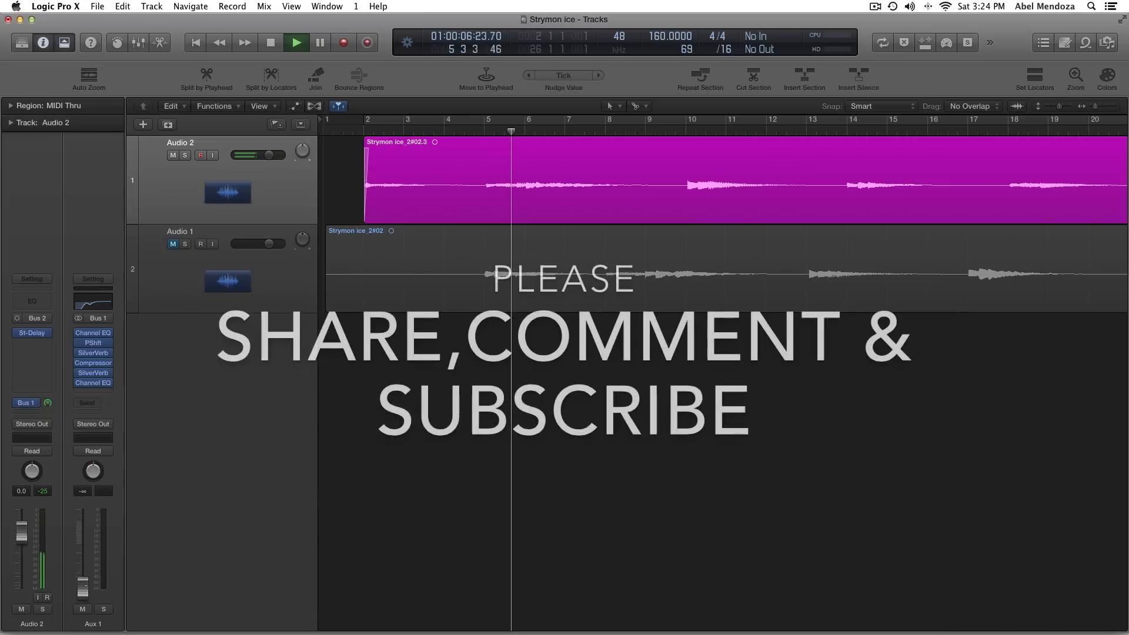
pyautogui.click(585, 124)
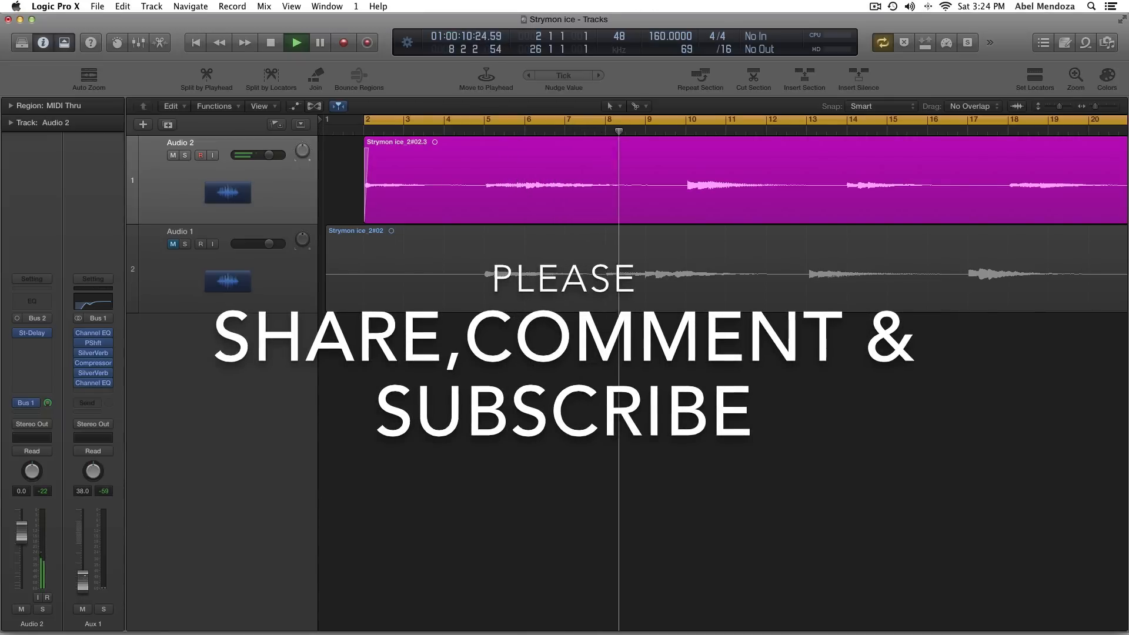